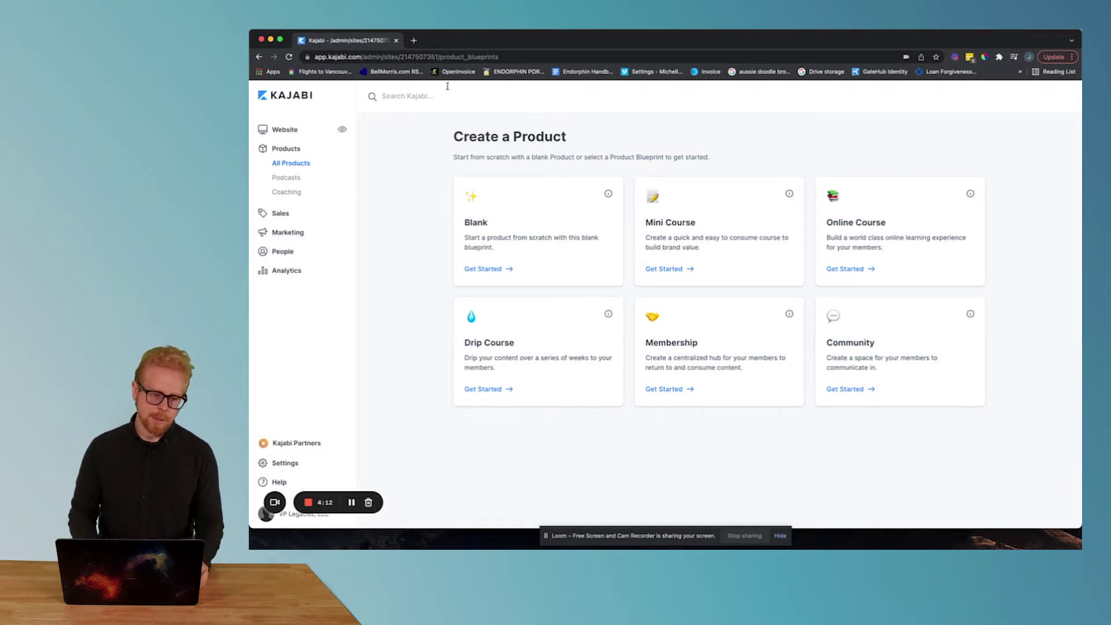
Open a new browser tab next to the Kajabi Create a Product page
{"action": "left_click", "coordinate": [412, 39]}
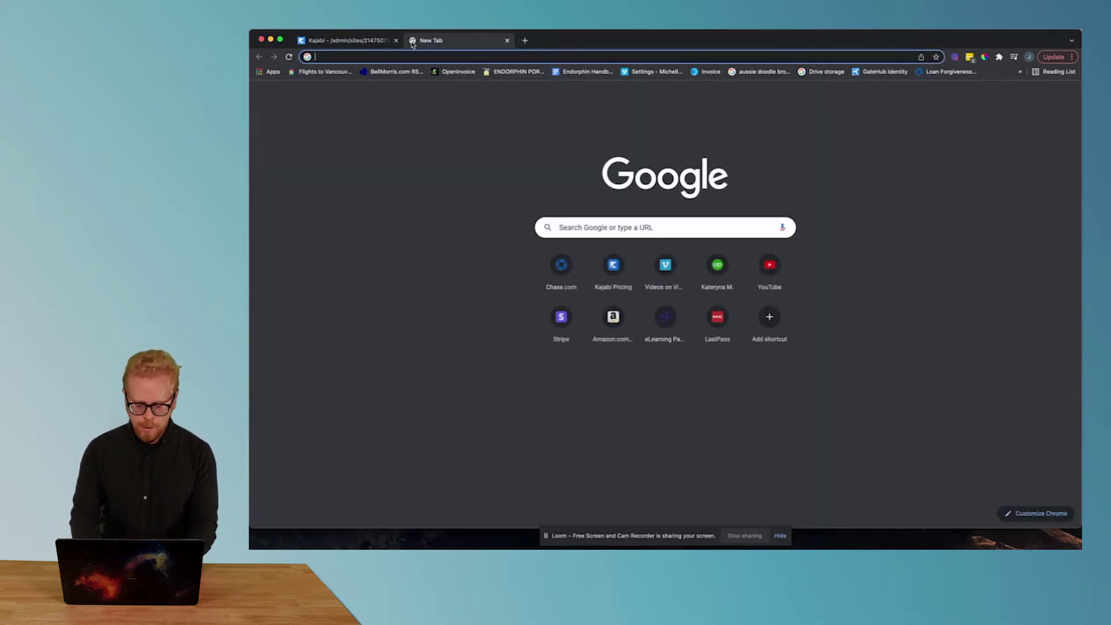
Load kajabi.com/pricing in the new tab, scroll the plans, then return to Create a Product
{"action": "type", "text": "kaj"}
{"action": "key", "text": "Return"}
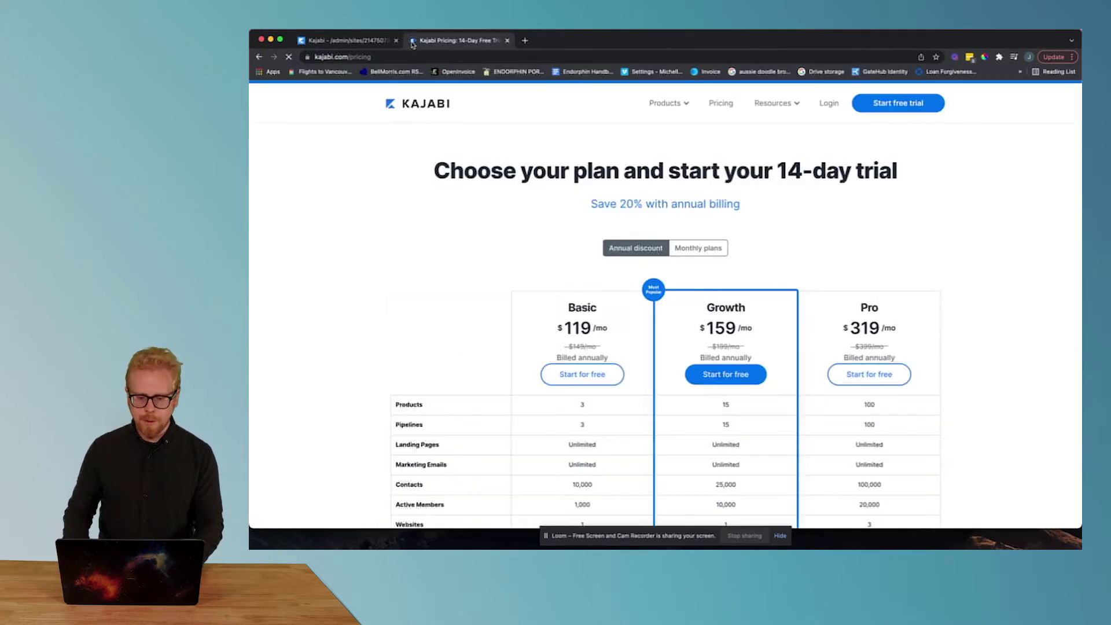
{"action": "scroll", "coordinate": [763, 283], "scroll_direction": "down", "scroll_amount": 2}
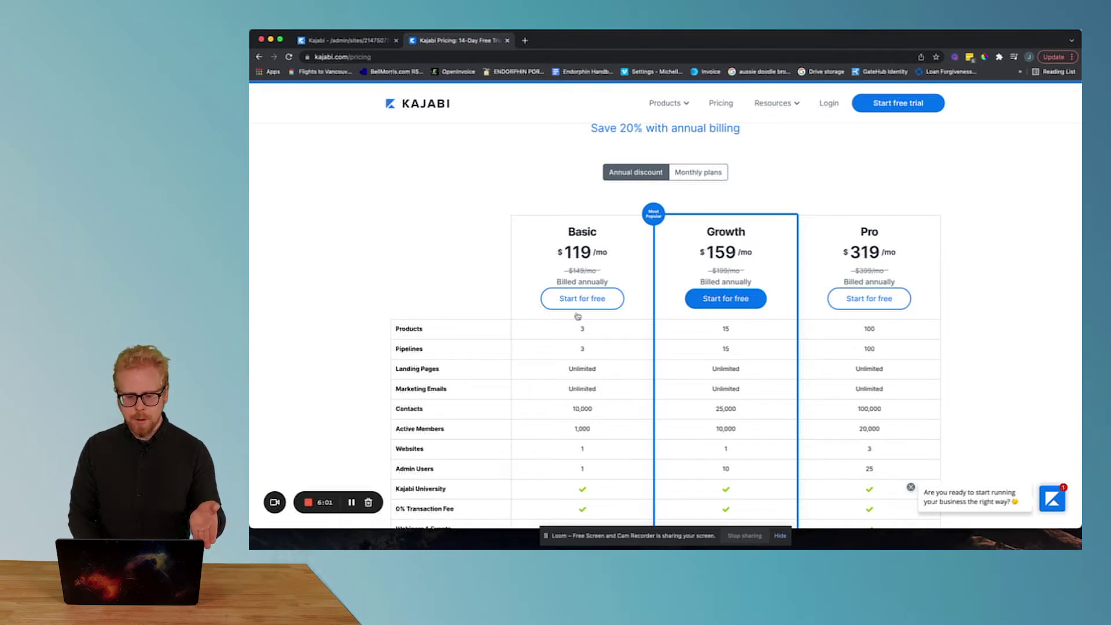
{"action": "left_click", "coordinate": [356, 42]}
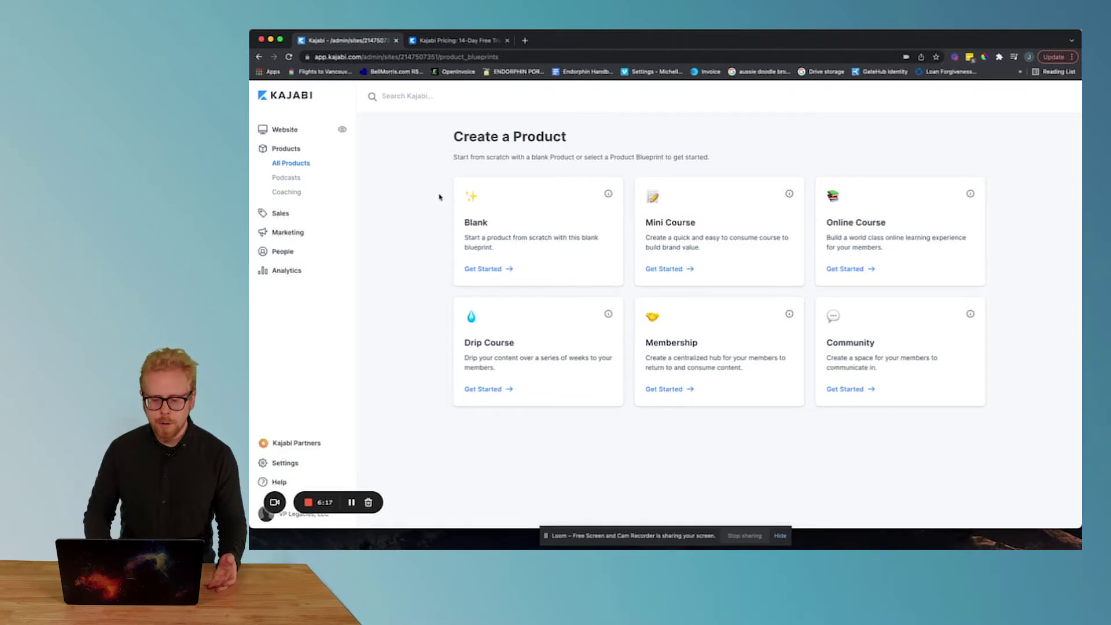
{"action": "left_click_drag", "start_coordinate": [454, 136], "coordinate": [970, 404]}
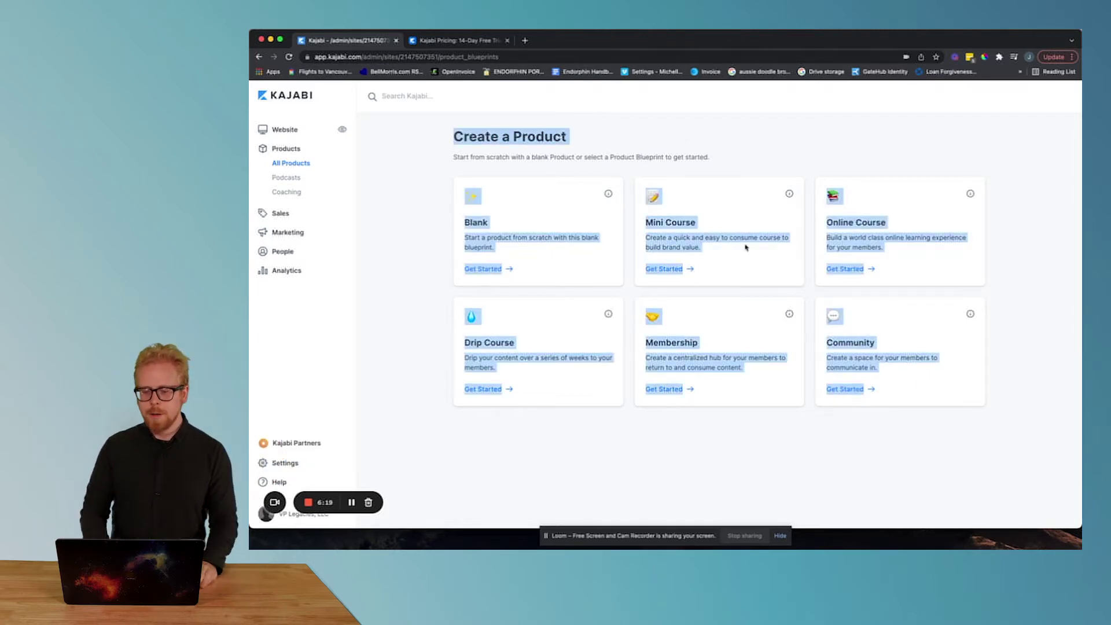
{"action": "left_click", "coordinate": [712, 152]}
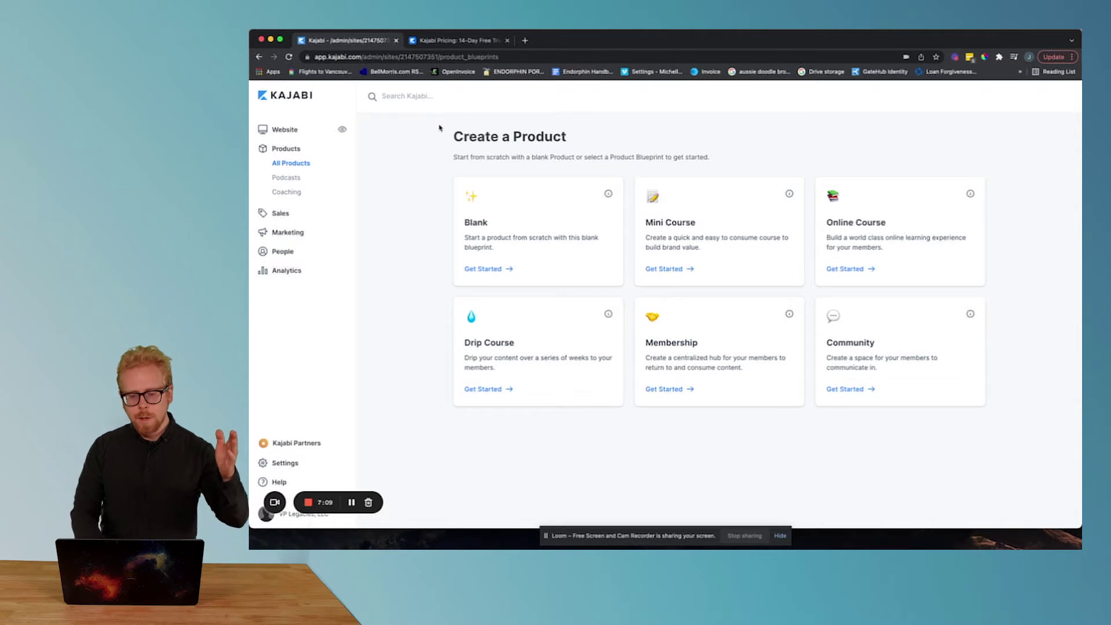
{"action": "left_click_drag", "start_coordinate": [439, 127], "coordinate": [971, 422]}
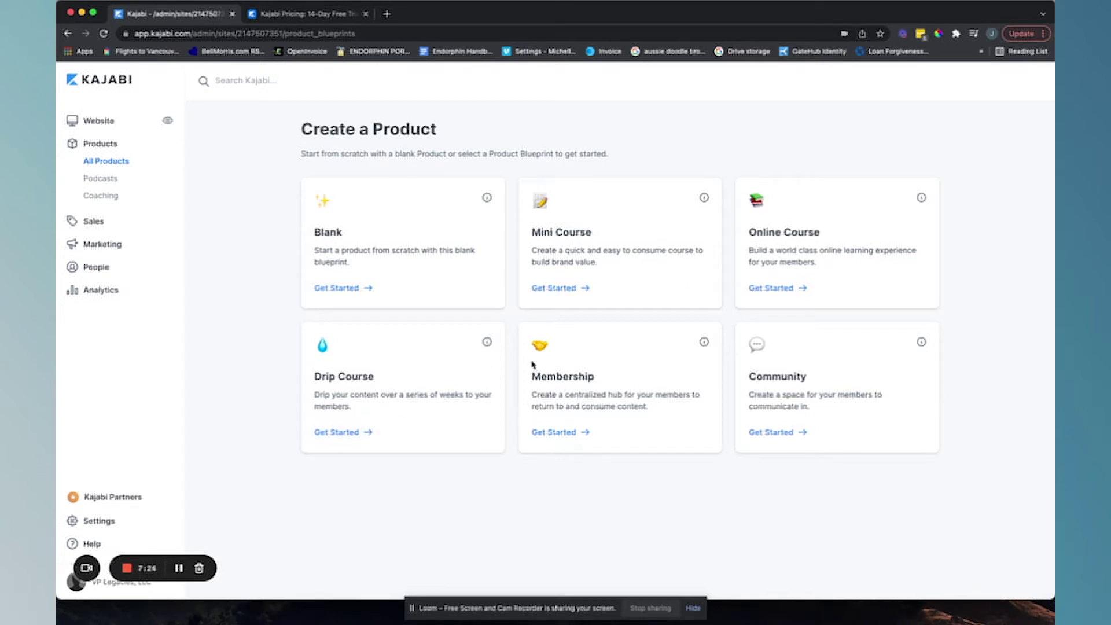
{"action": "left_click_drag", "start_coordinate": [519, 326], "coordinate": [657, 435]}
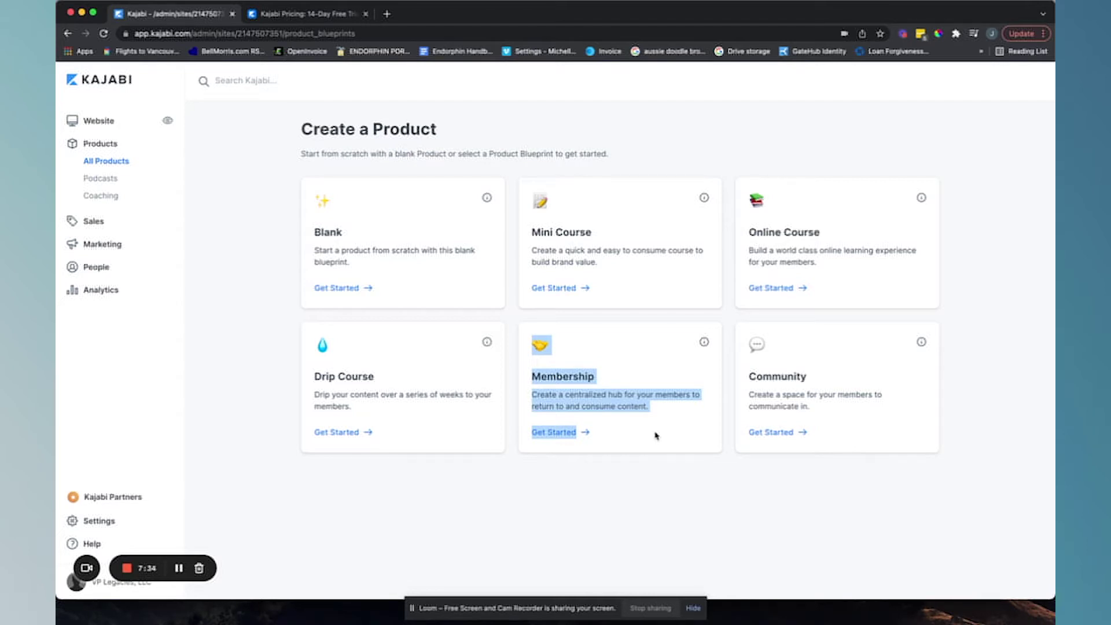
Highlight the Community blueprint, then all six product blueprints
{"action": "left_click", "coordinate": [757, 333]}
{"action": "left_click_drag", "start_coordinate": [740, 333], "coordinate": [928, 432]}
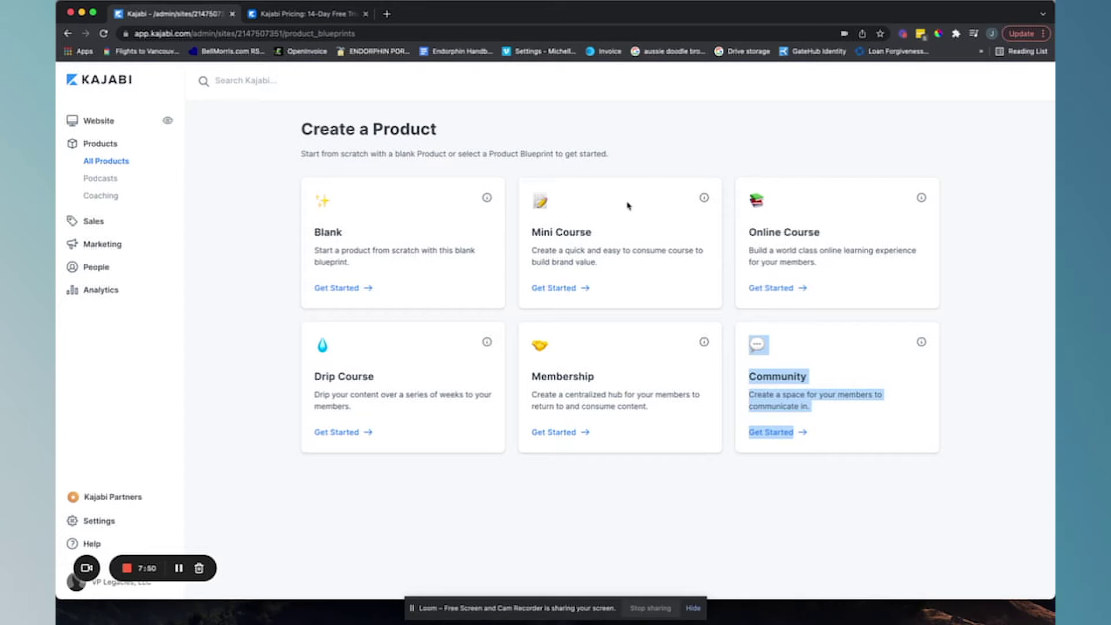
{"action": "left_click_drag", "start_coordinate": [300, 126], "coordinate": [987, 450]}
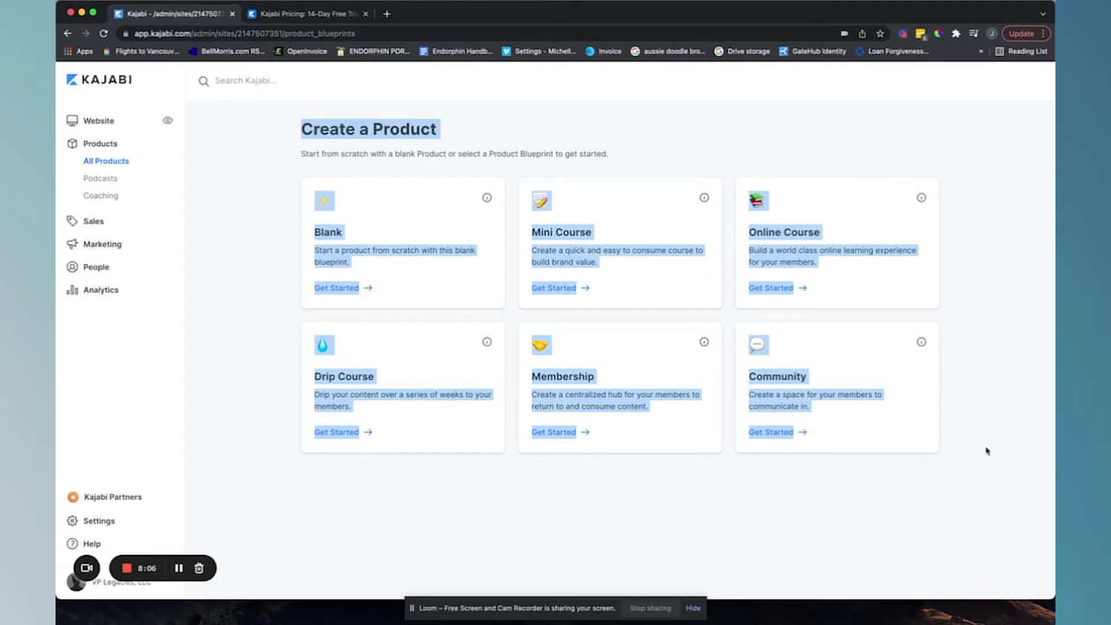
{"action": "left_click", "coordinate": [270, 215]}
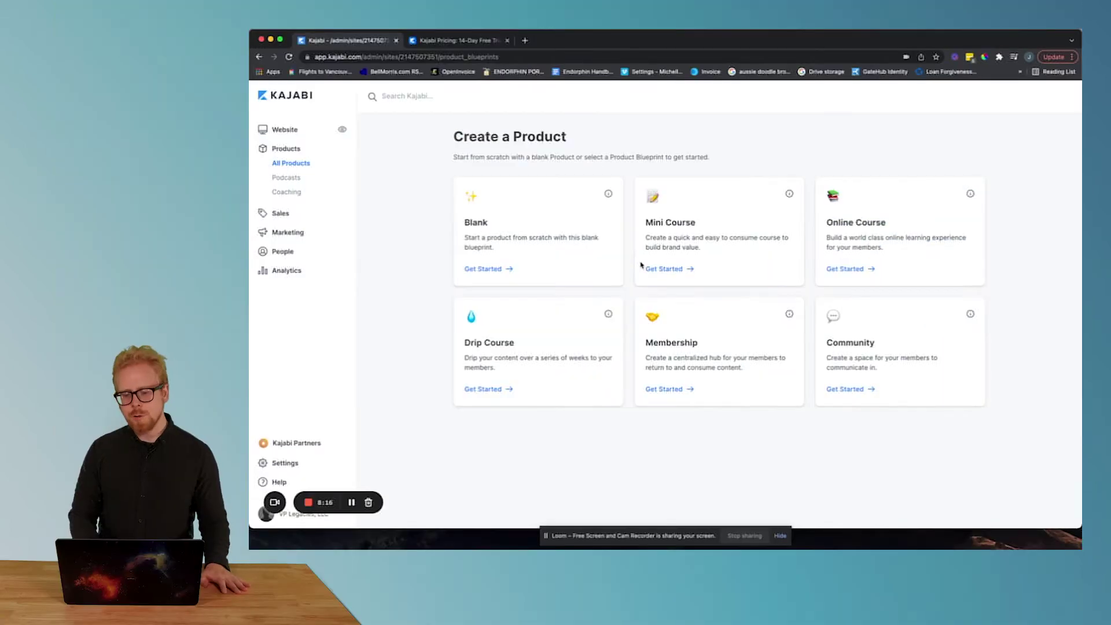
Highlight the Mini Course blueprint and start a new product from it
{"action": "left_click_drag", "start_coordinate": [645, 220], "coordinate": [751, 278]}
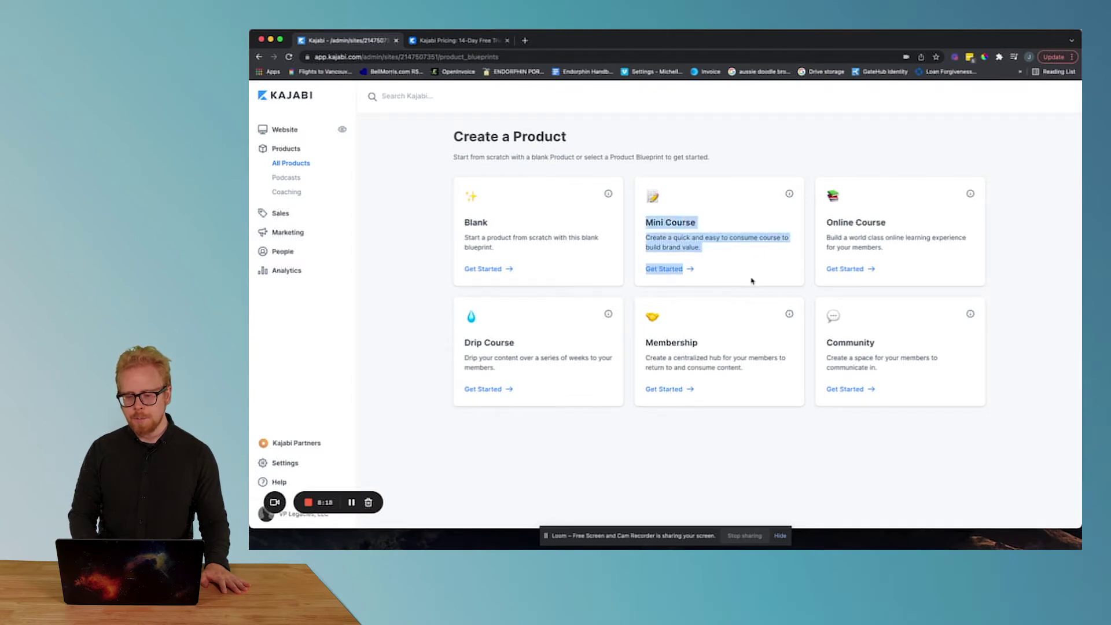
{"action": "left_click", "coordinate": [752, 278]}
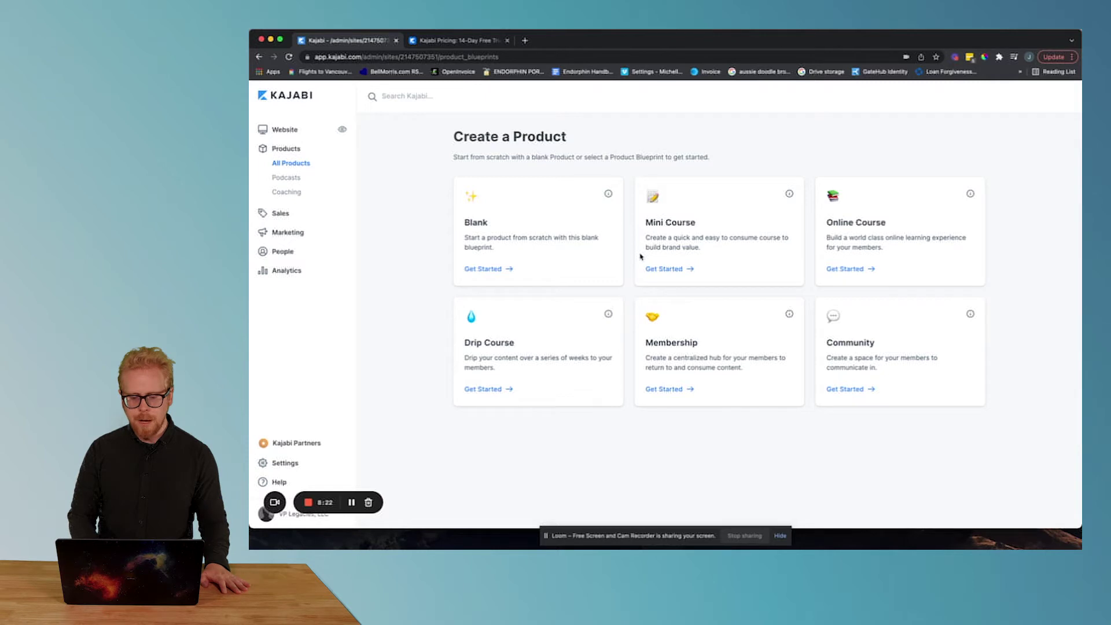
{"action": "left_click", "coordinate": [669, 270]}
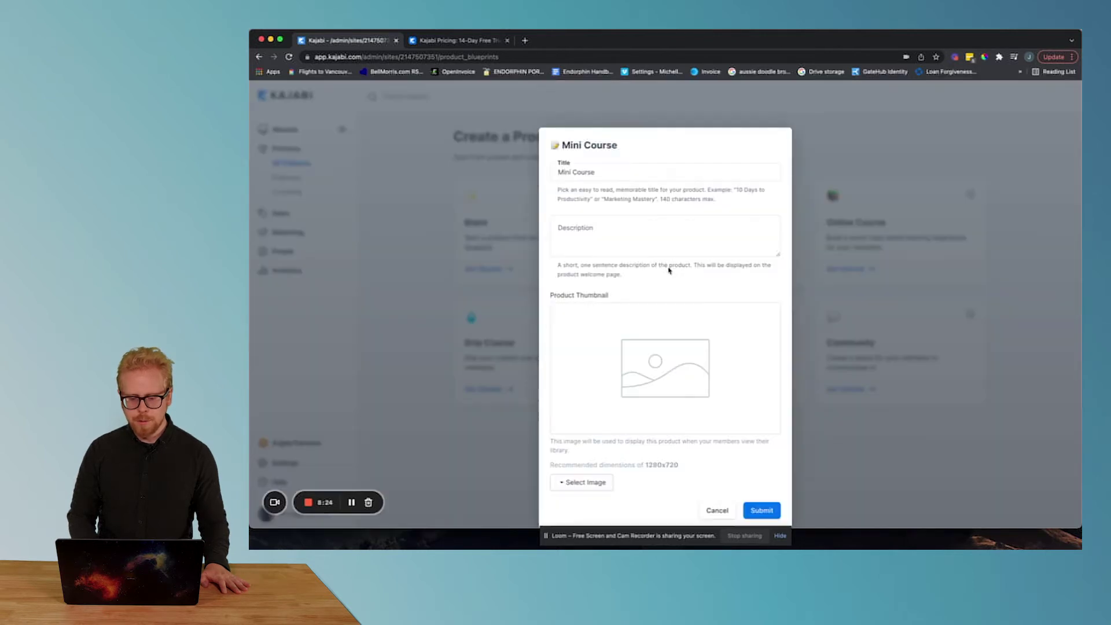
Replace the Mini Course title with 'Test Course' and create the product
{"action": "left_click", "coordinate": [615, 248]}
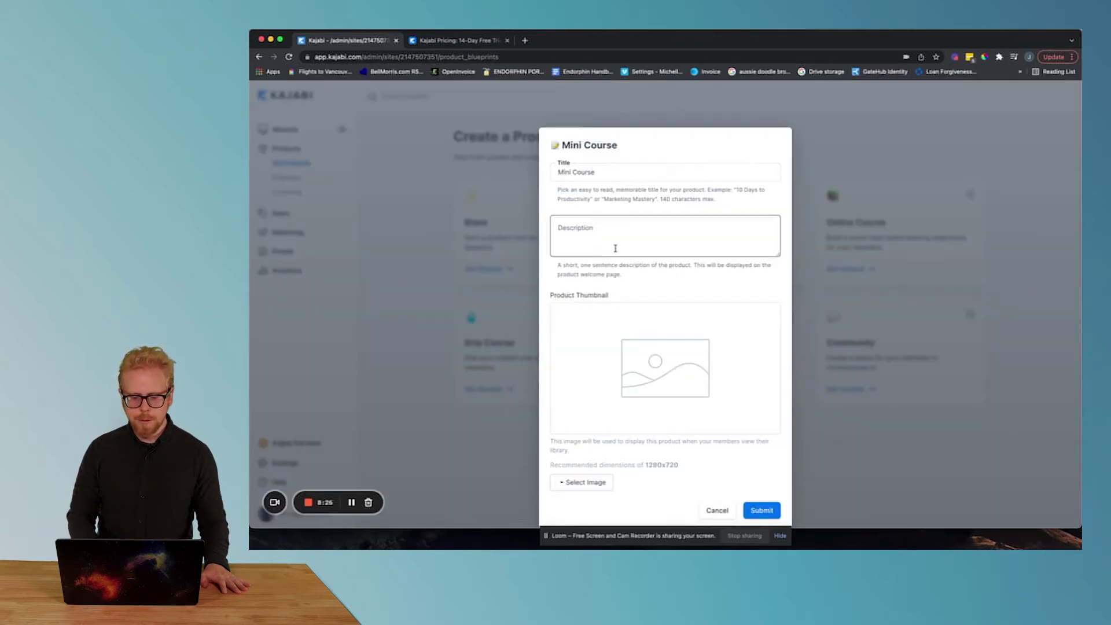
{"action": "left_click", "coordinate": [633, 360]}
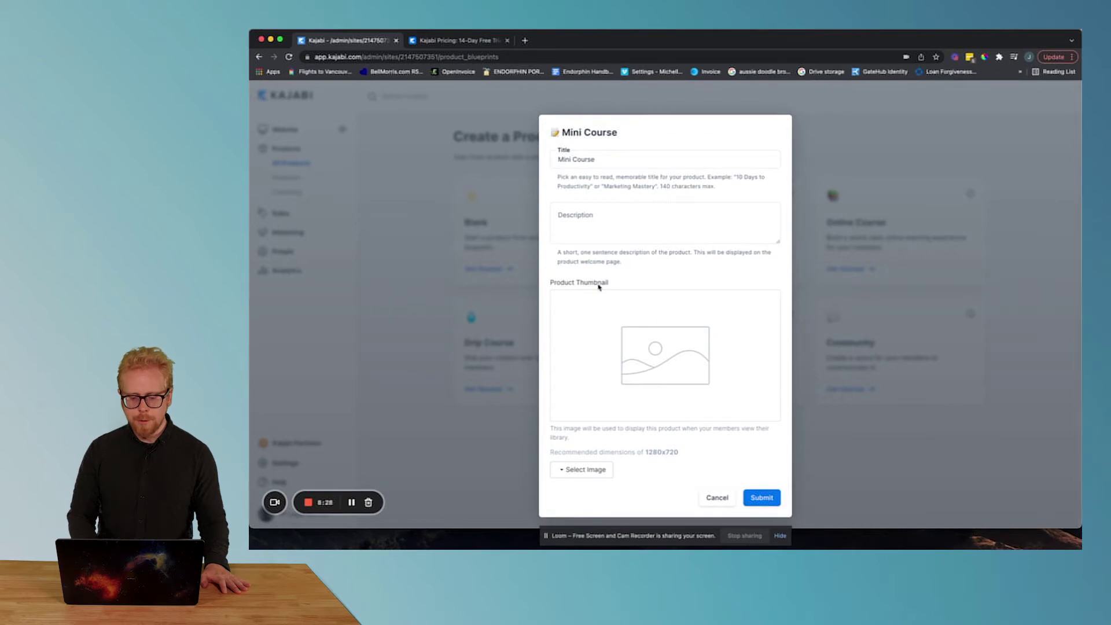
{"action": "left_click", "coordinate": [598, 172]}
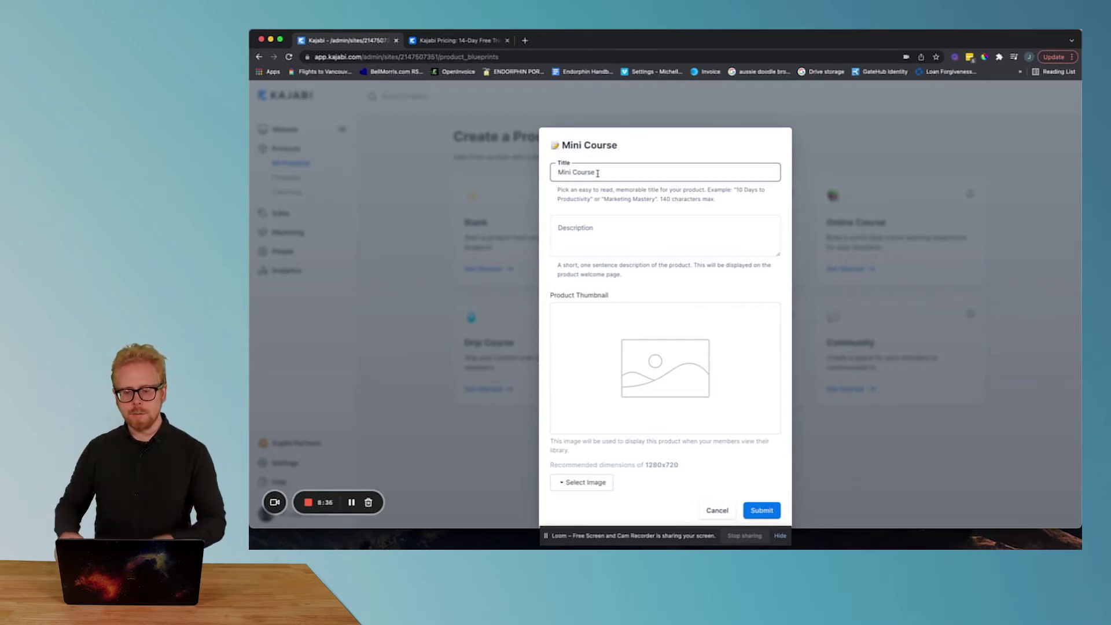
{"action": "triple_click", "coordinate": [598, 172]}
{"action": "type", "text": "Test"}
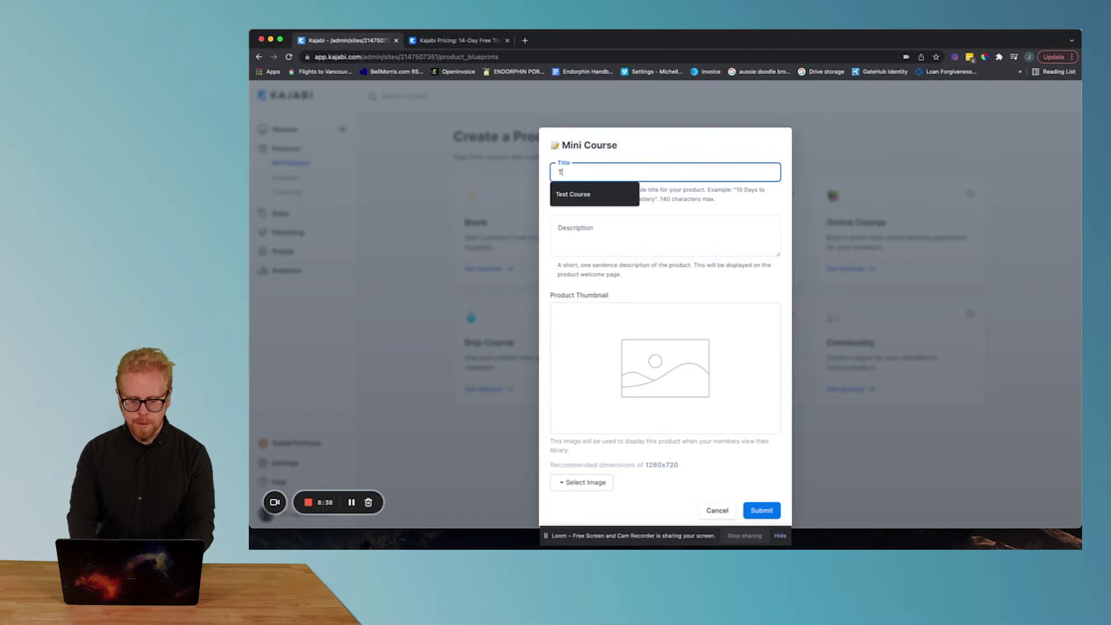
{"action": "left_click", "coordinate": [584, 197]}
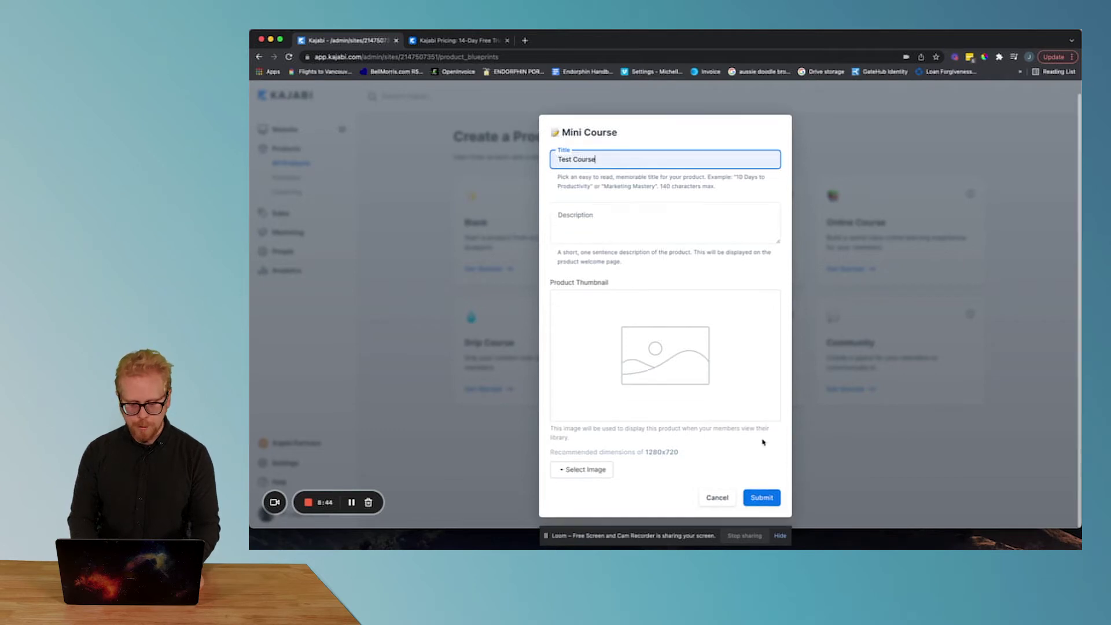
{"action": "left_click", "coordinate": [763, 500]}
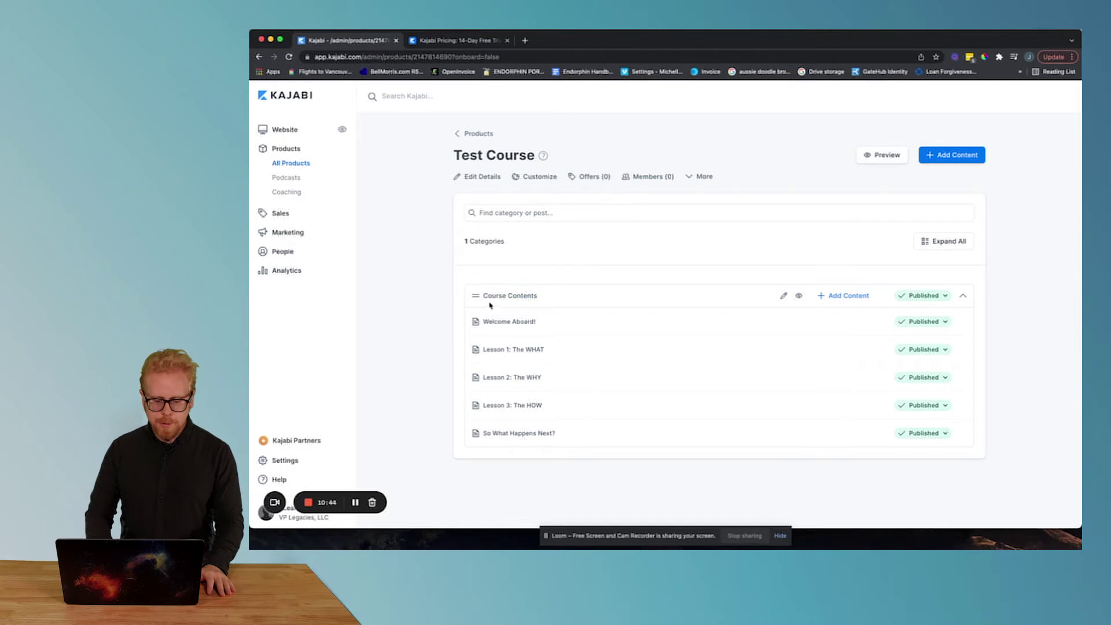
Highlight the Course Contents category name in Test Course
{"action": "left_click_drag", "start_coordinate": [538, 296], "coordinate": [478, 294]}
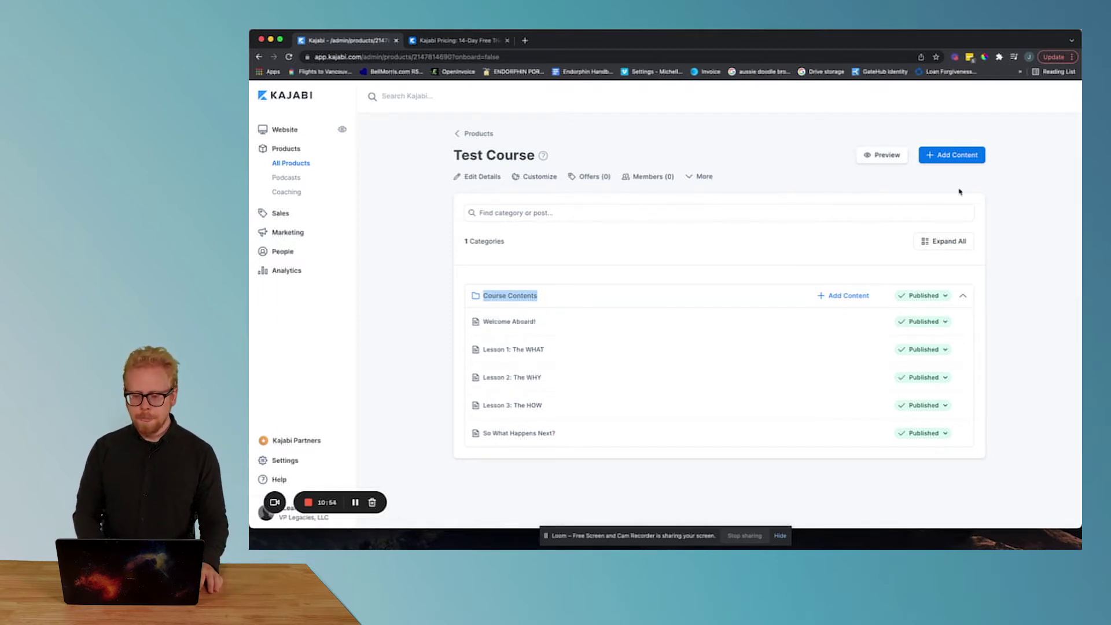
Choose to add a new category from Test Course's Add Content menu
{"action": "left_click", "coordinate": [940, 161]}
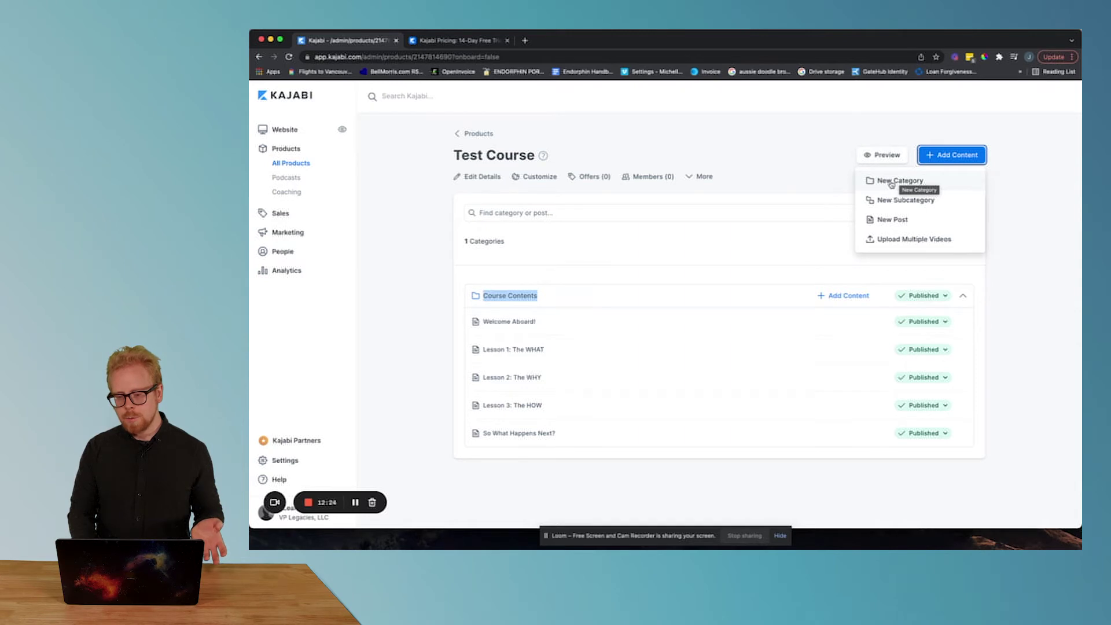
{"action": "left_click", "coordinate": [891, 184]}
Create the Milestone 1 category as a draft under Course Contents
{"action": "left_click", "coordinate": [608, 170]}
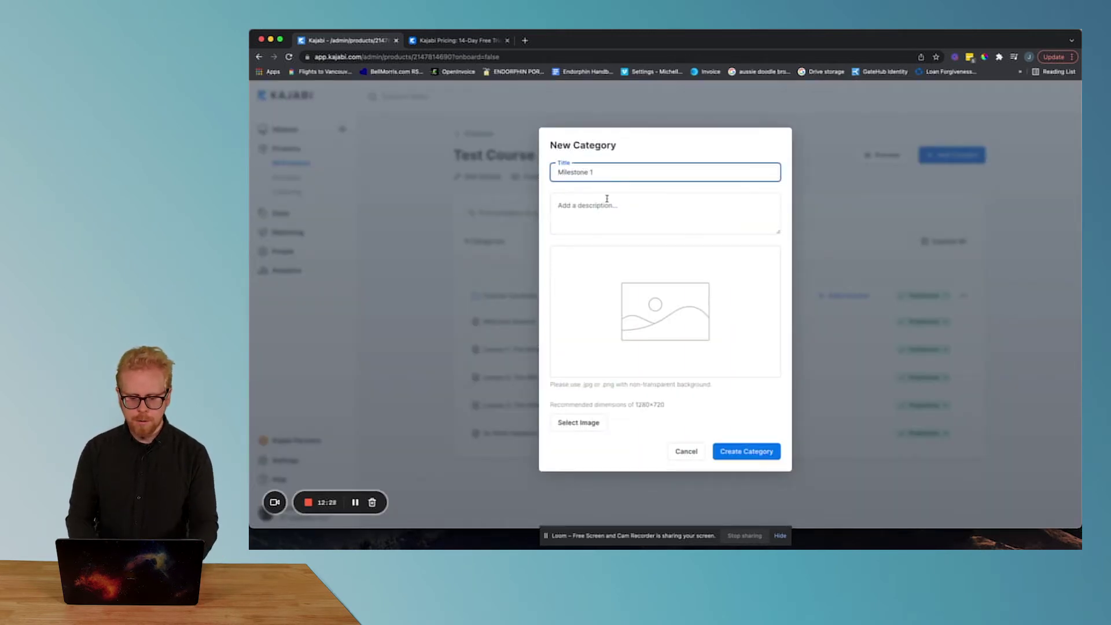
{"action": "left_click", "coordinate": [732, 452]}
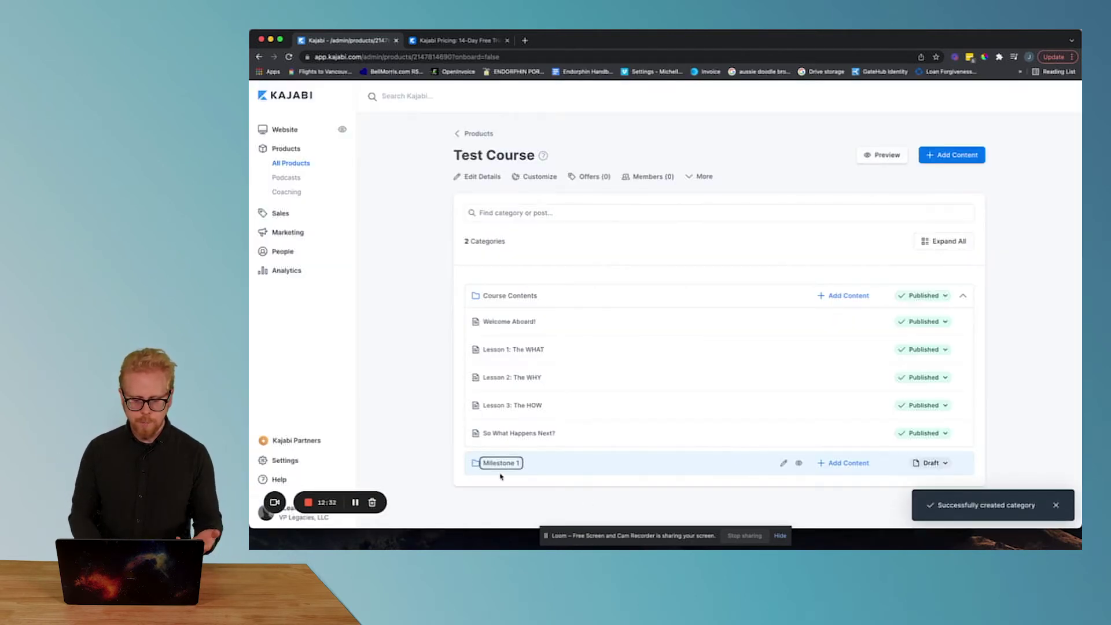
{"action": "left_click", "coordinate": [959, 155]}
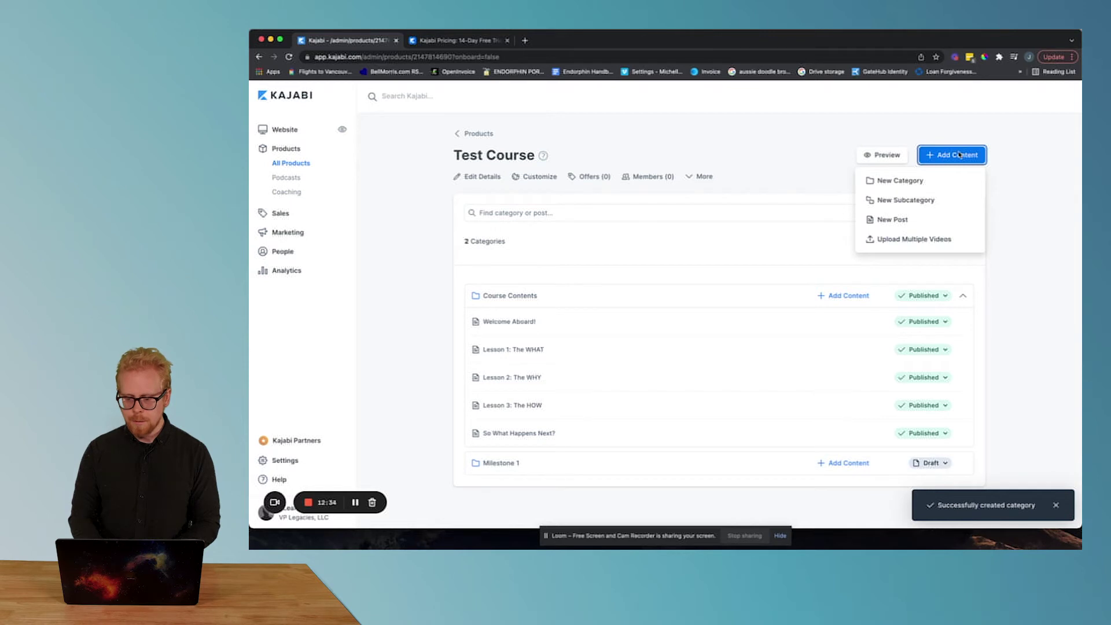
Create a post titled 'Supporting content 1' in the Milestone 1 category
{"action": "left_click", "coordinate": [902, 221]}
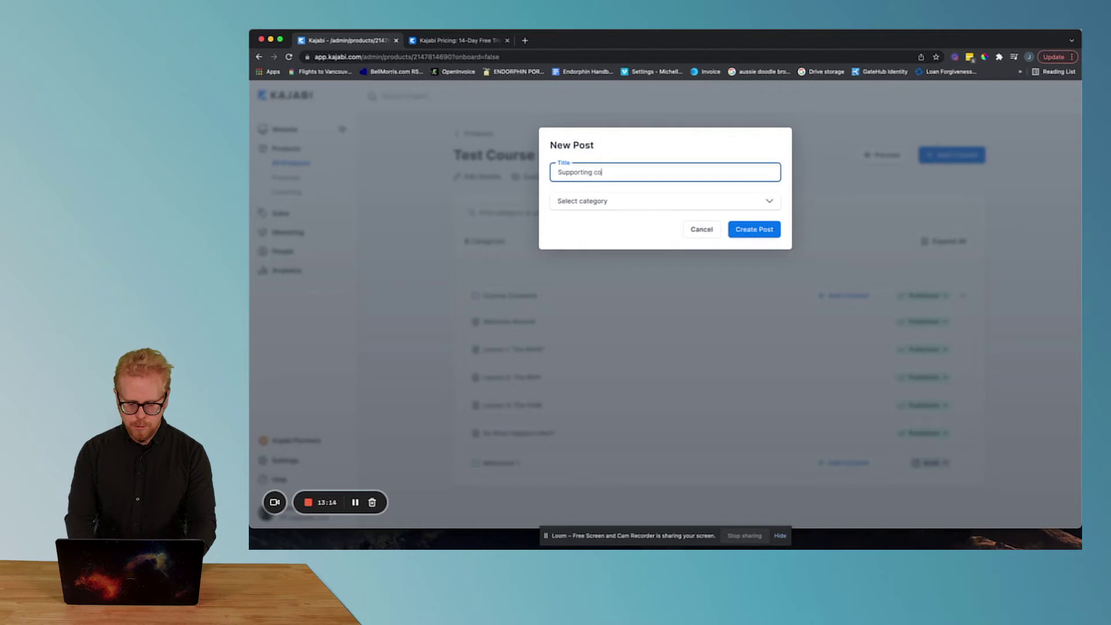
{"action": "left_click", "coordinate": [723, 205]}
{"action": "left_click", "coordinate": [603, 267]}
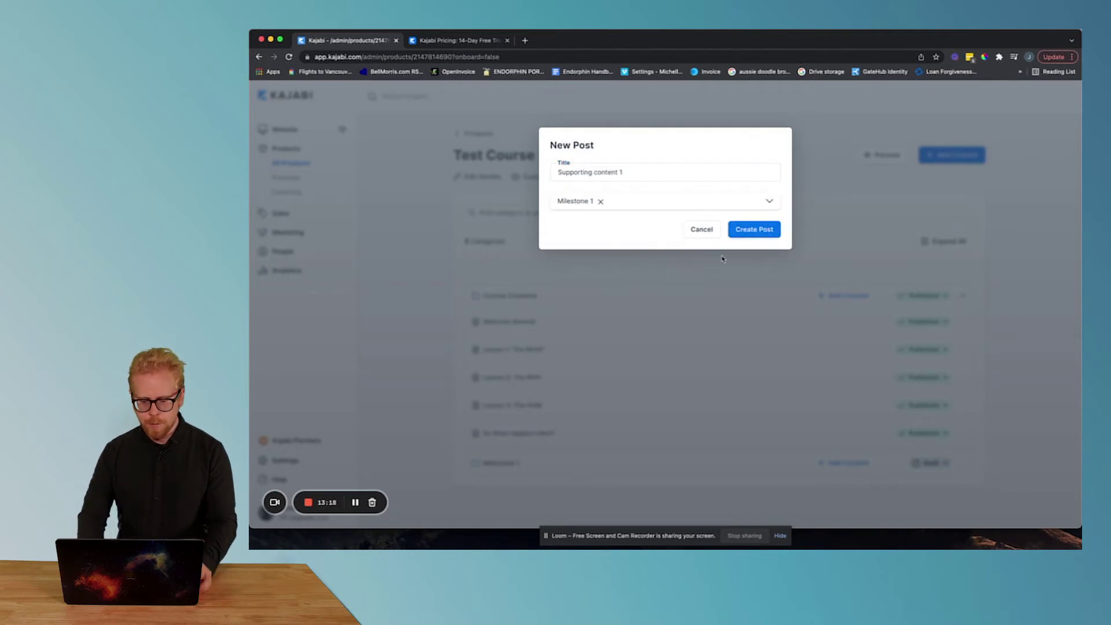
{"action": "left_click", "coordinate": [757, 234]}
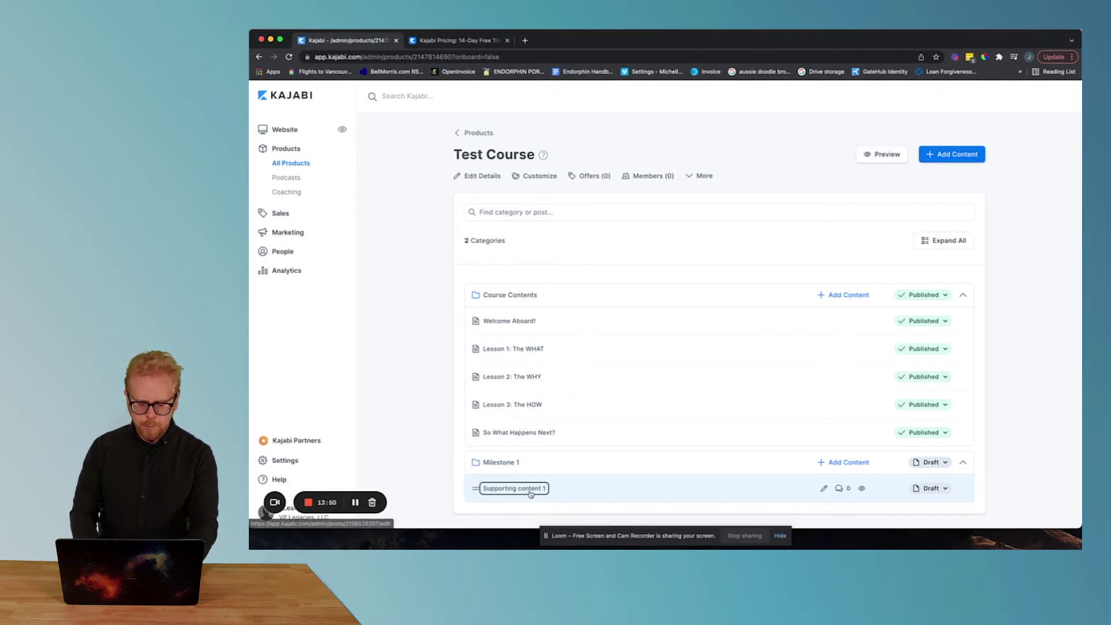
{"action": "left_click", "coordinate": [512, 489]}
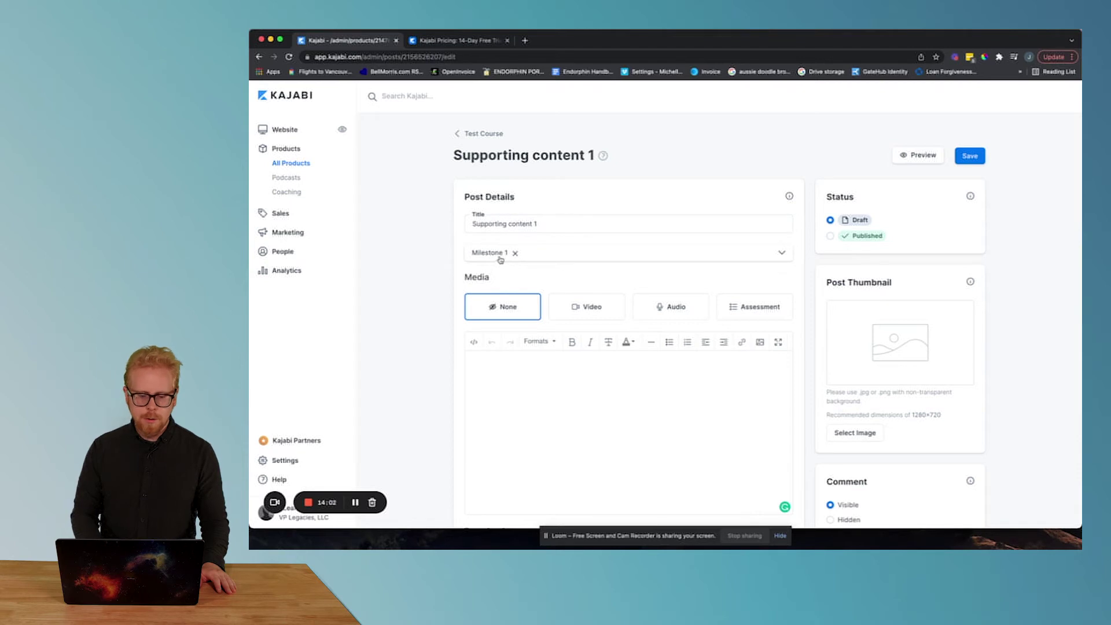
{"action": "scroll", "coordinate": [512, 265], "scroll_direction": "down", "scroll_amount": 1}
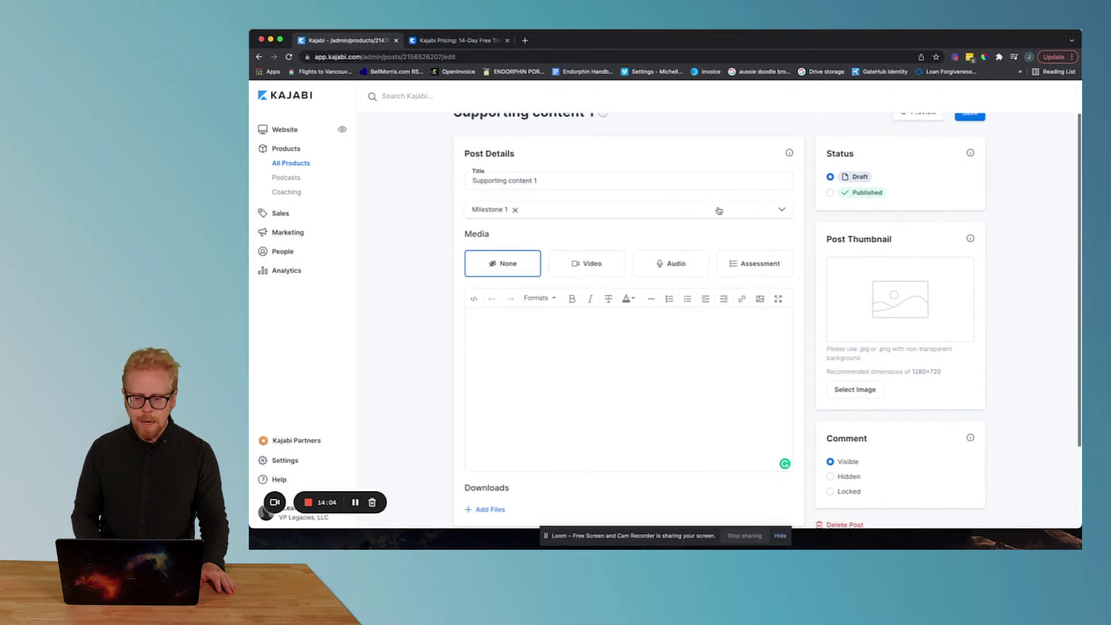
{"action": "scroll", "coordinate": [619, 218], "scroll_direction": "down", "scroll_amount": 1}
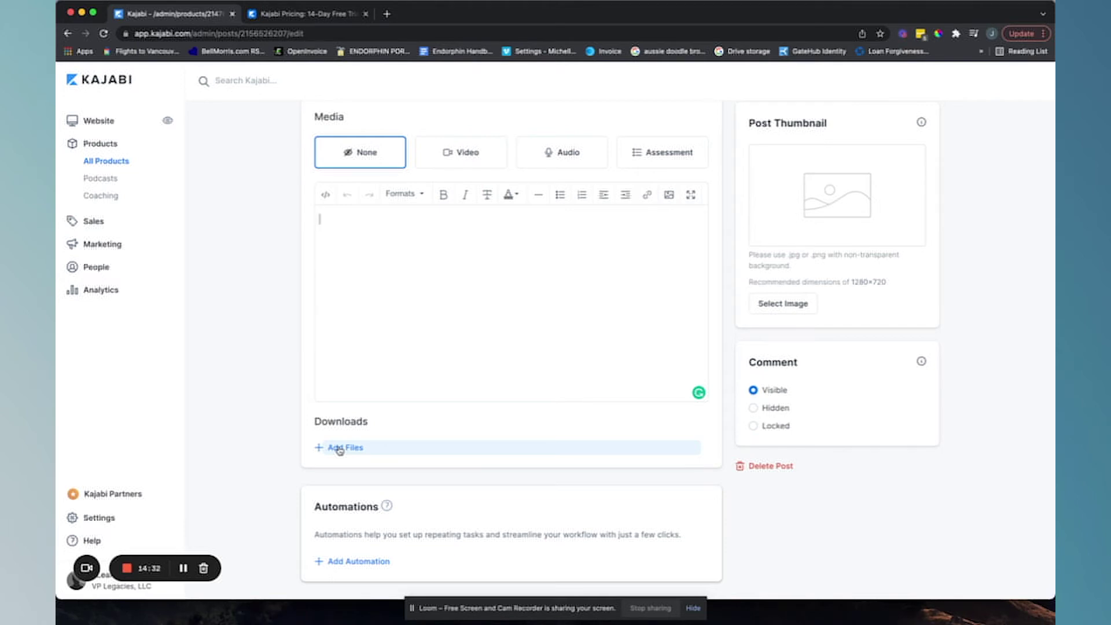
{"action": "scroll", "coordinate": [340, 451], "scroll_direction": "up", "scroll_amount": 5}
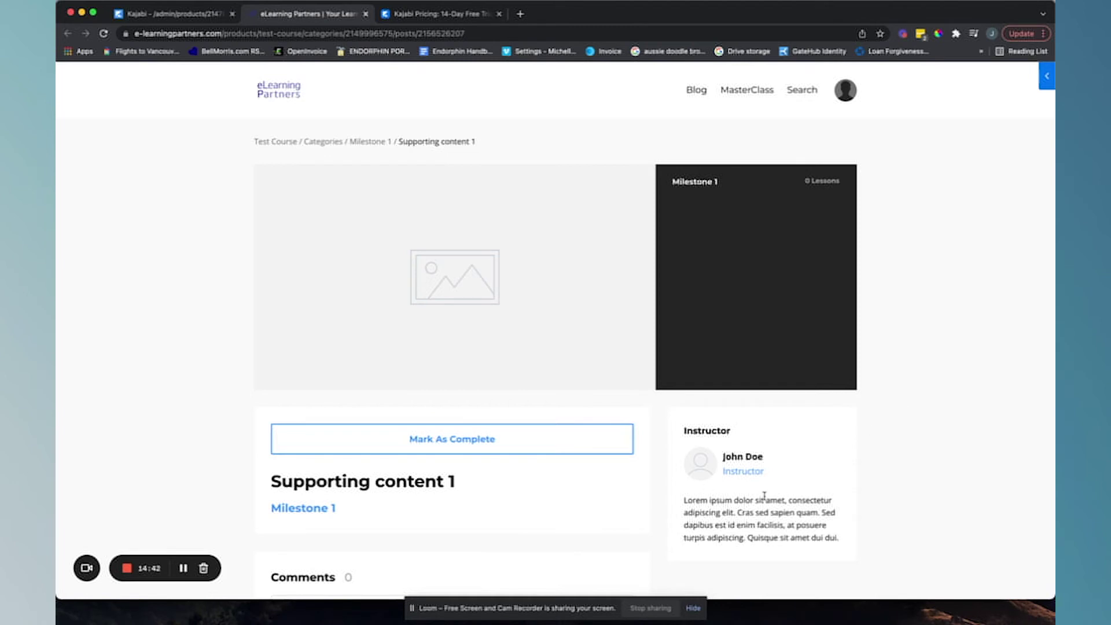
Type placeholder text into the Supporting content 1 post body and save it
{"action": "scroll", "coordinate": [766, 471], "scroll_direction": "down", "scroll_amount": 3}
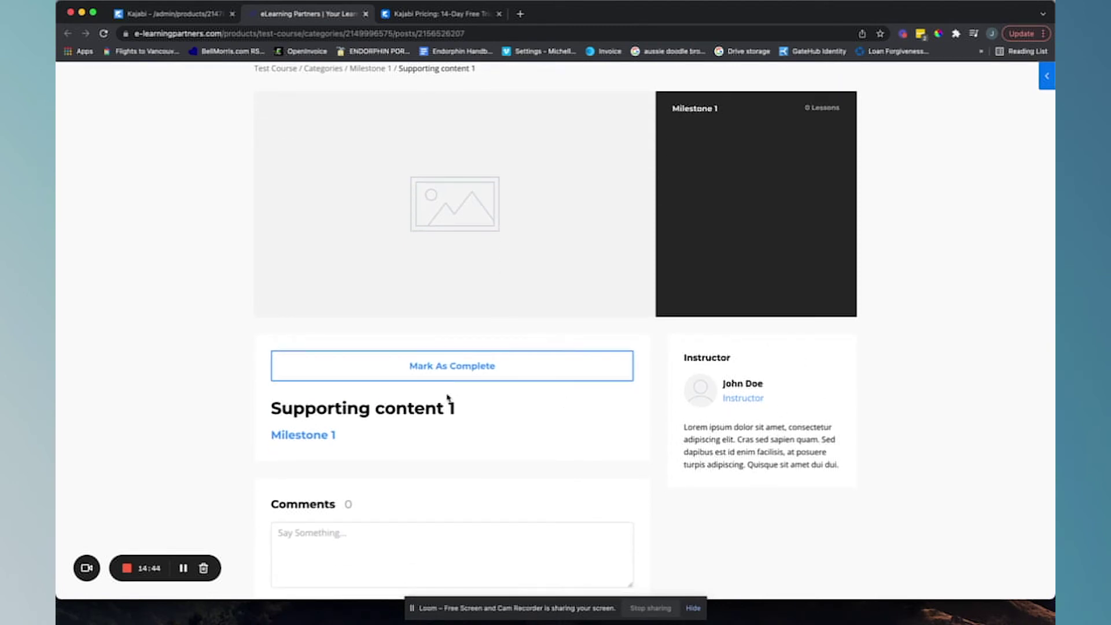
{"action": "scroll", "coordinate": [479, 479], "scroll_direction": "down", "scroll_amount": 5}
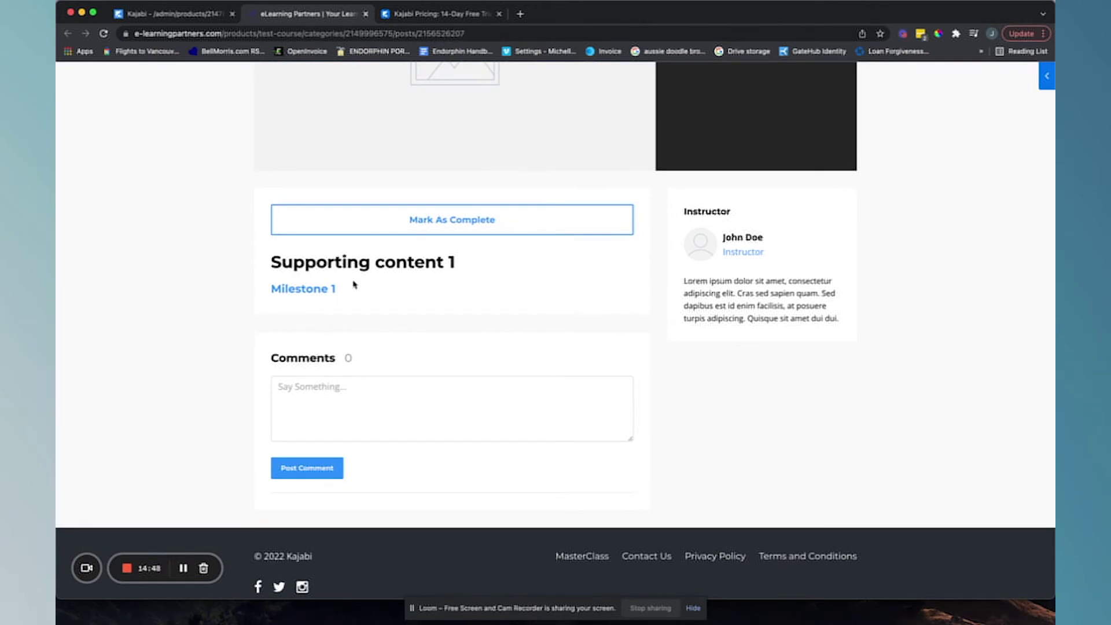
{"action": "scroll", "coordinate": [353, 285], "scroll_direction": "up", "scroll_amount": 8}
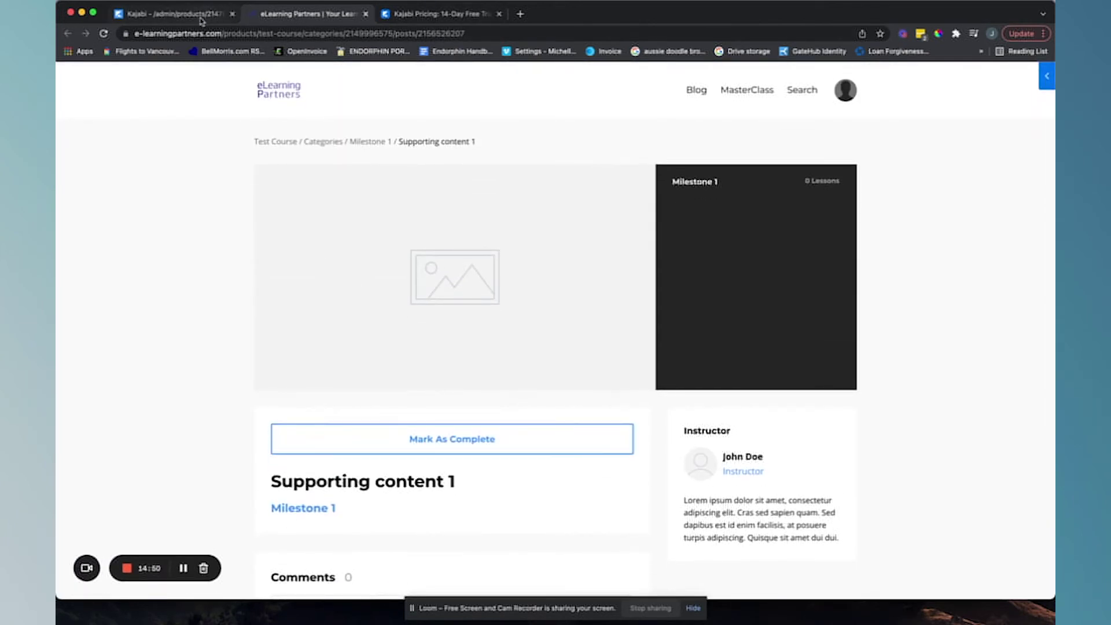
{"action": "left_click", "coordinate": [201, 22]}
{"action": "left_click", "coordinate": [407, 484]}
{"action": "type", "text": "dasasddsad"}
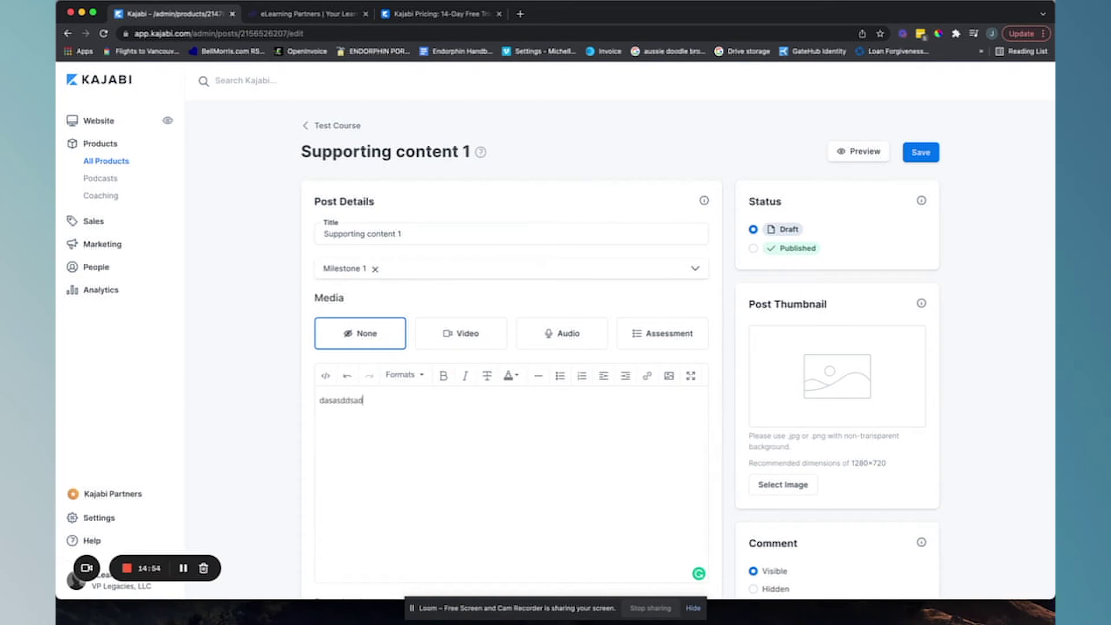
{"action": "scroll", "coordinate": [874, 240], "scroll_direction": "down", "scroll_amount": 3}
{"action": "scroll", "coordinate": [873, 241], "scroll_direction": "up", "scroll_amount": 3}
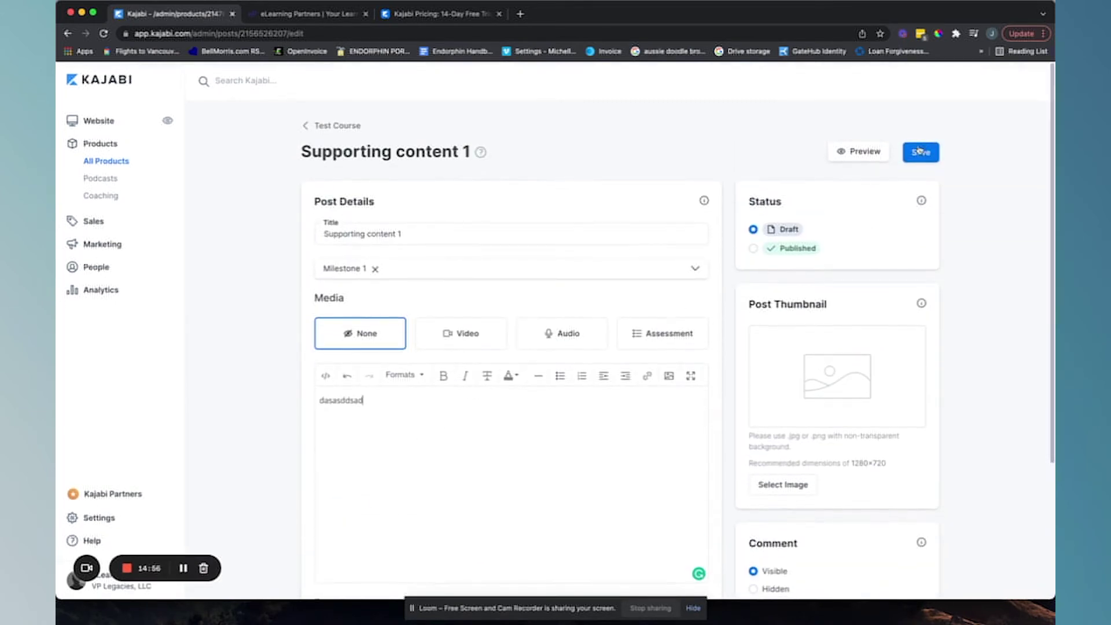
{"action": "left_click", "coordinate": [919, 151]}
Reload the live lesson page to confirm the new body text appears
{"action": "left_click", "coordinate": [324, 15]}
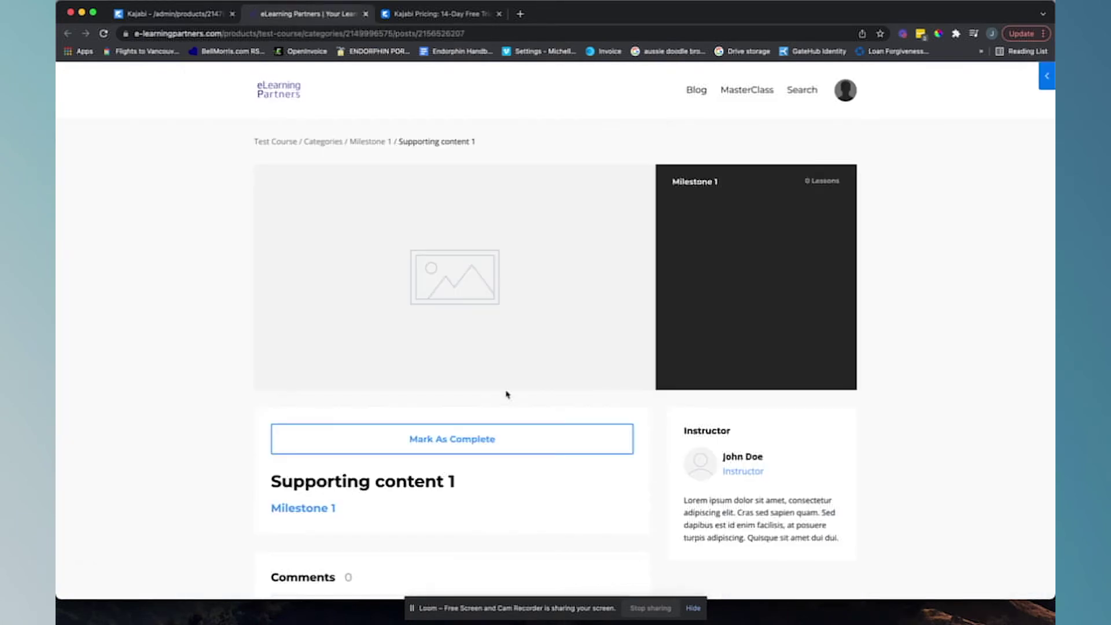
{"action": "key", "text": "super+r"}
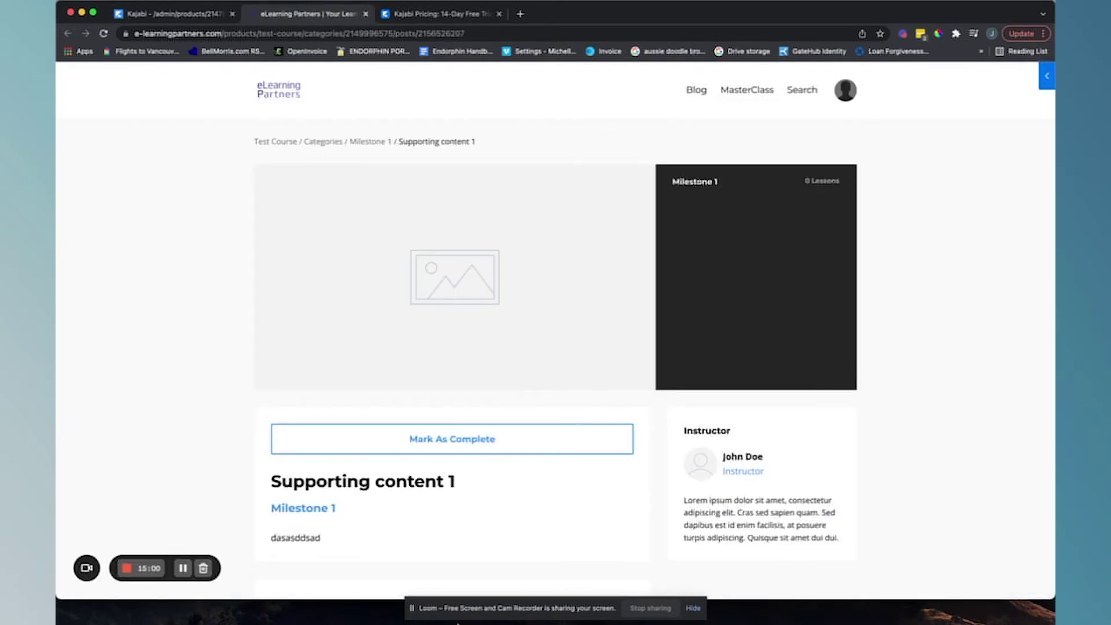
{"action": "scroll", "coordinate": [283, 547], "scroll_direction": "down", "scroll_amount": 2}
{"action": "scroll", "coordinate": [283, 549], "scroll_direction": "down", "scroll_amount": 2}
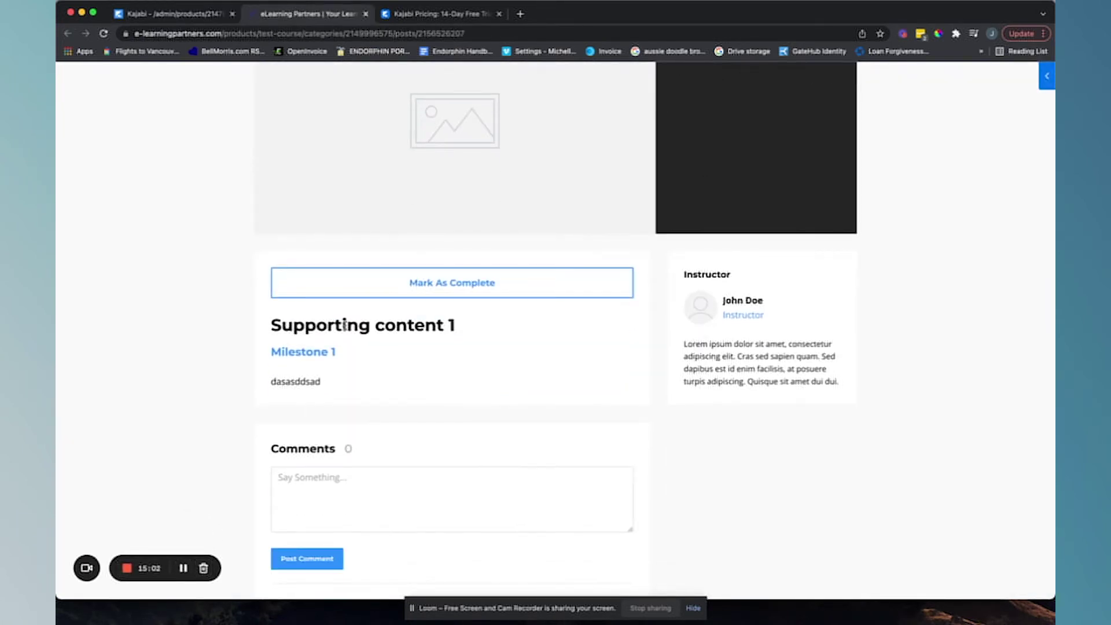
{"action": "scroll", "coordinate": [345, 325], "scroll_direction": "up", "scroll_amount": 4}
{"action": "left_click", "coordinate": [195, 16]}
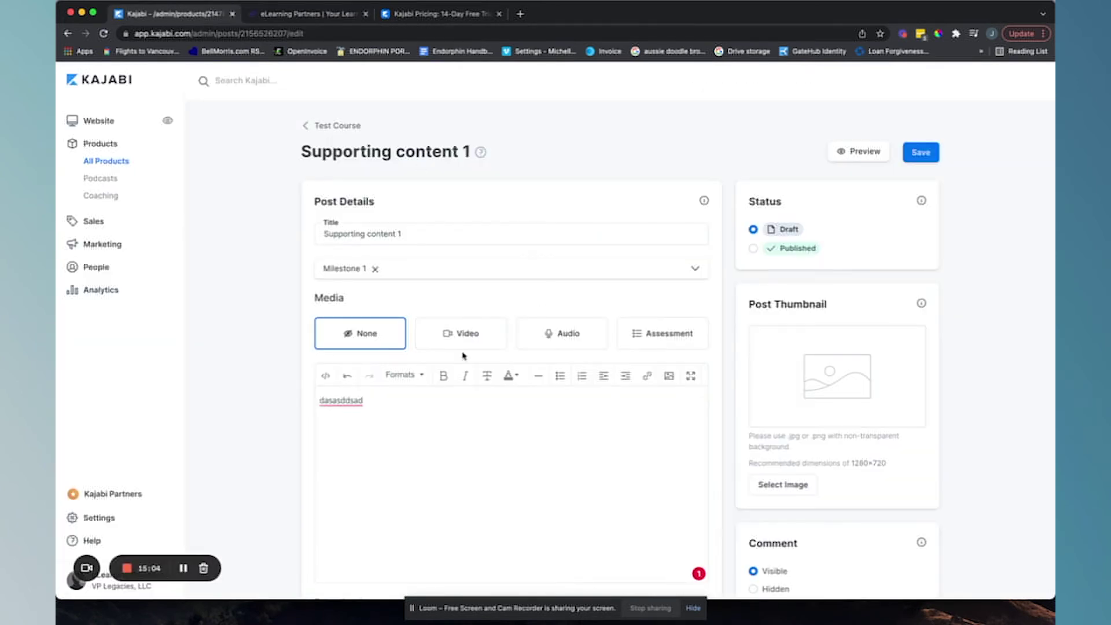
Attach Course Graphic.jpeg as a downloadable file to the post
{"action": "scroll", "coordinate": [461, 354], "scroll_direction": "down", "scroll_amount": 4}
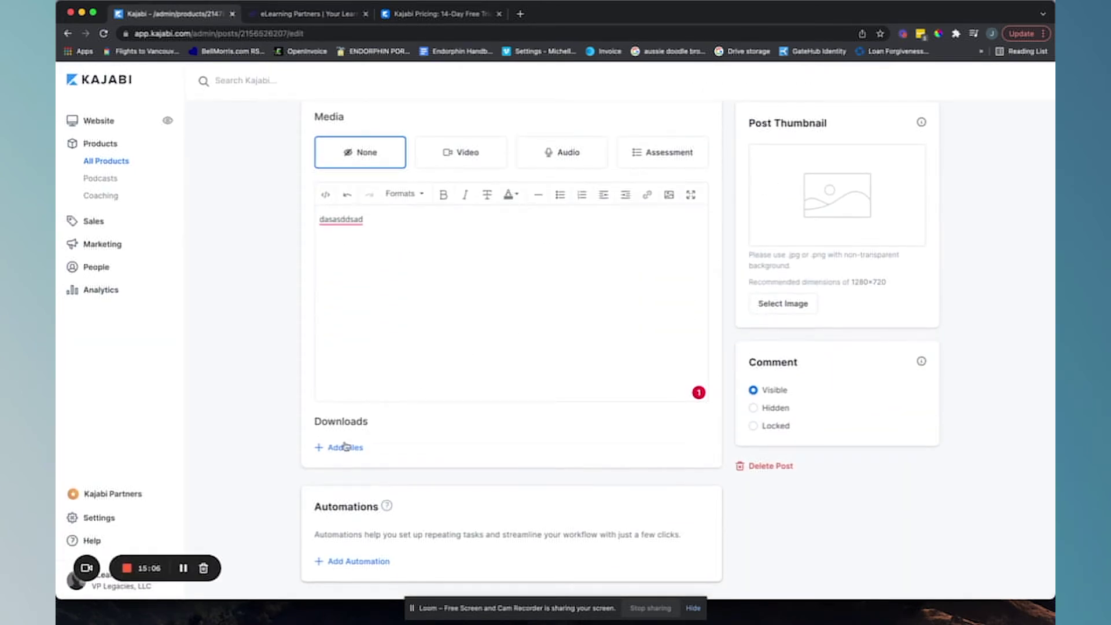
{"action": "left_click", "coordinate": [345, 447]}
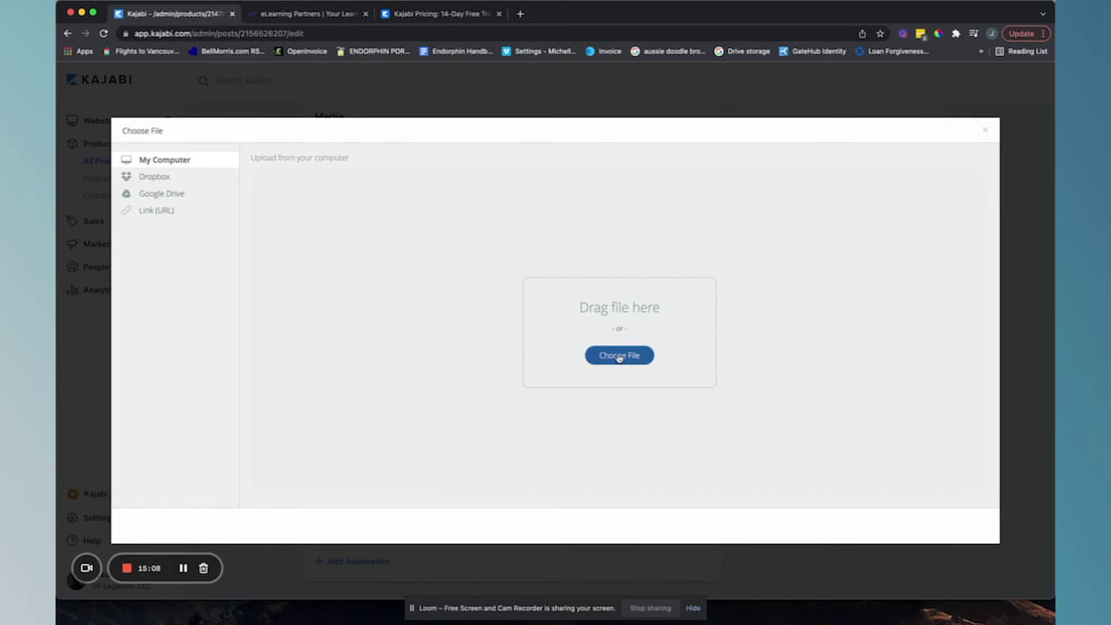
{"action": "left_click", "coordinate": [620, 356]}
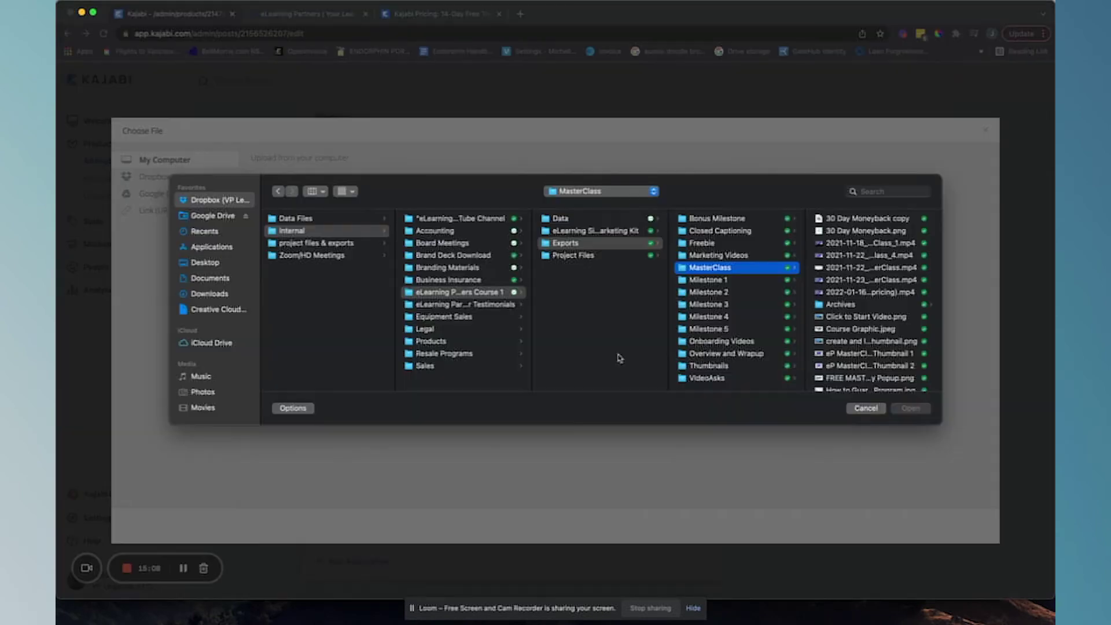
{"action": "left_click", "coordinate": [877, 331]}
{"action": "left_click", "coordinate": [911, 408]}
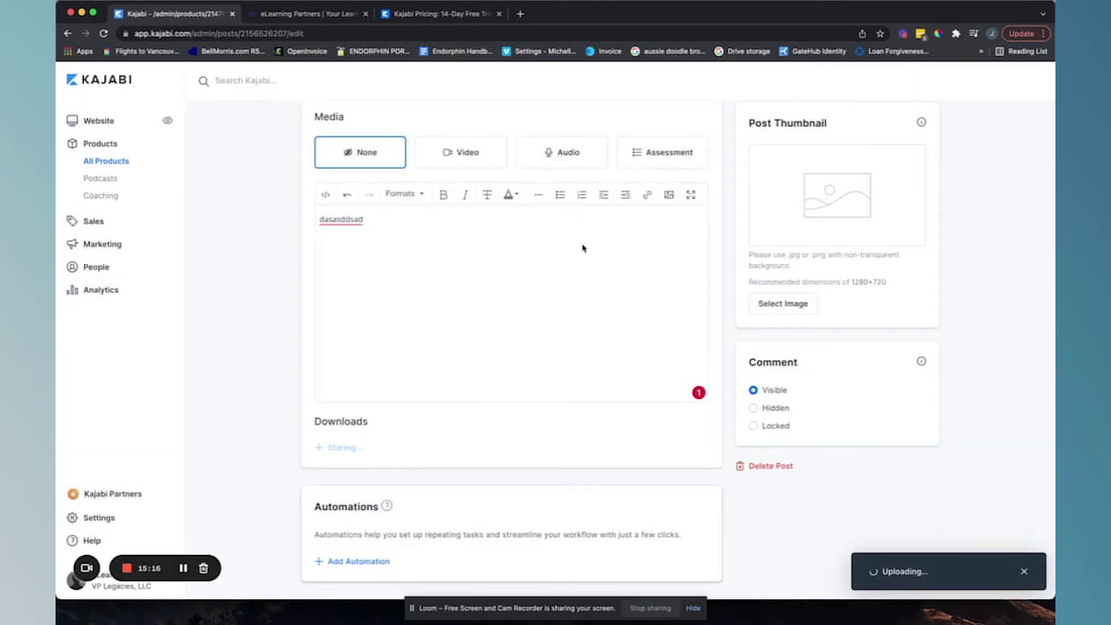
Save the post and download Course_Graphic.jpeg from the live lesson page
{"action": "scroll", "coordinate": [583, 248], "scroll_direction": "up", "scroll_amount": 3}
{"action": "left_click", "coordinate": [920, 151]}
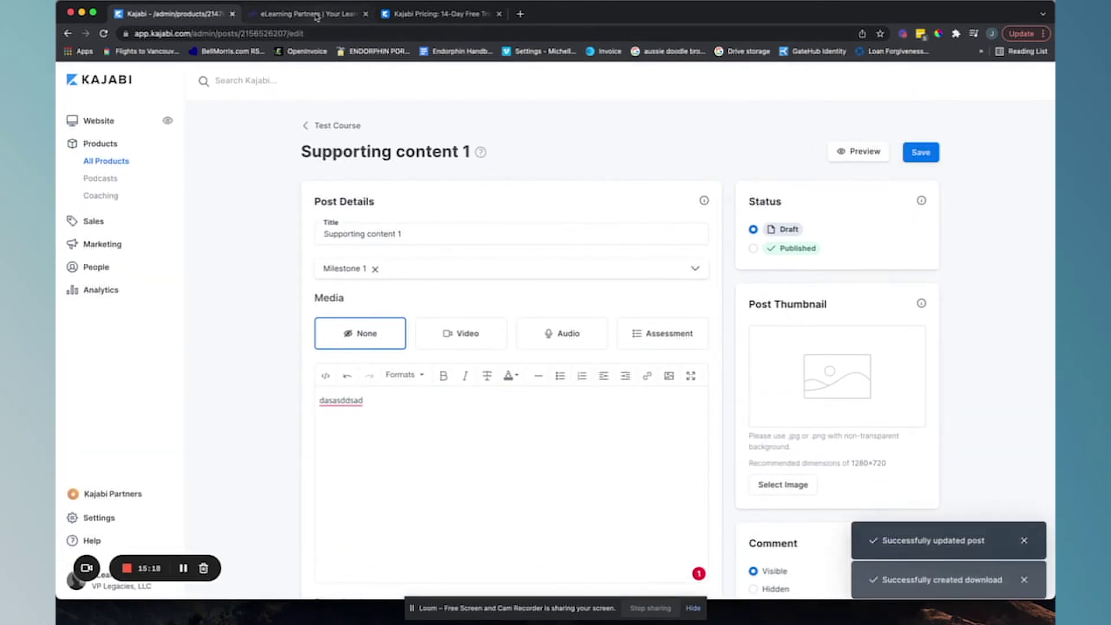
{"action": "left_click", "coordinate": [317, 14]}
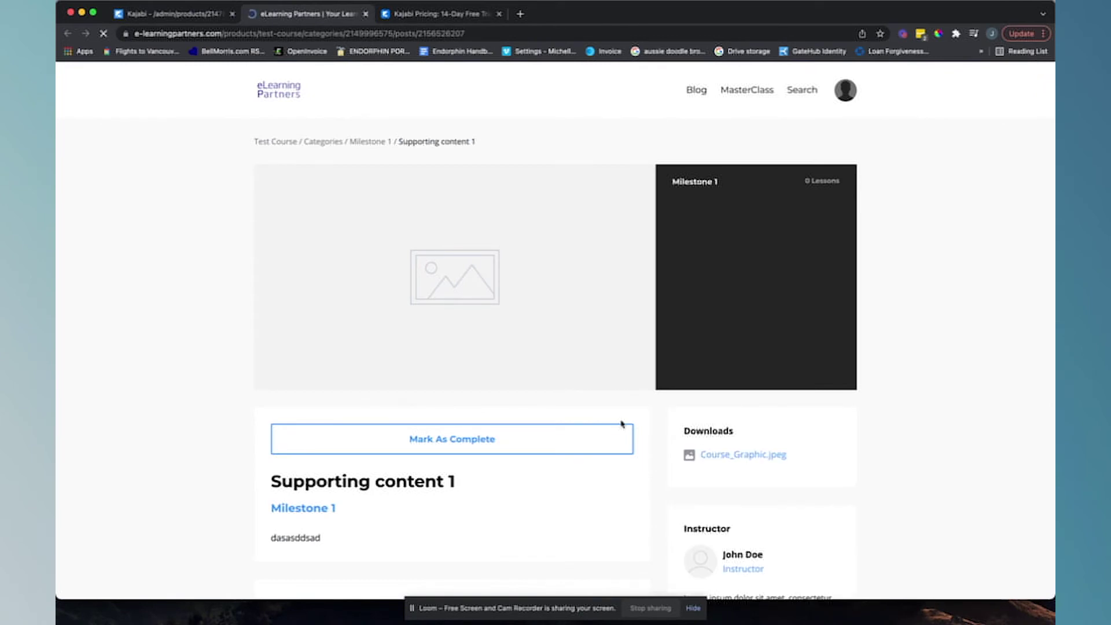
{"action": "left_click", "coordinate": [718, 454]}
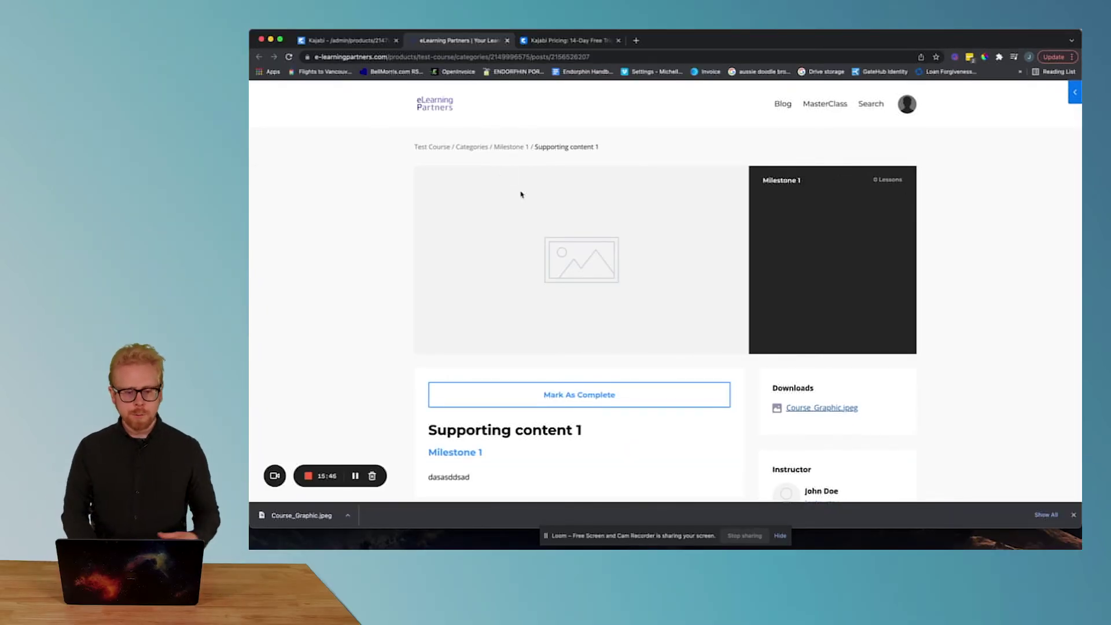
Return to the Test Course outline with Milestone 1 and bring up the Add Content options
{"action": "left_click", "coordinate": [366, 42]}
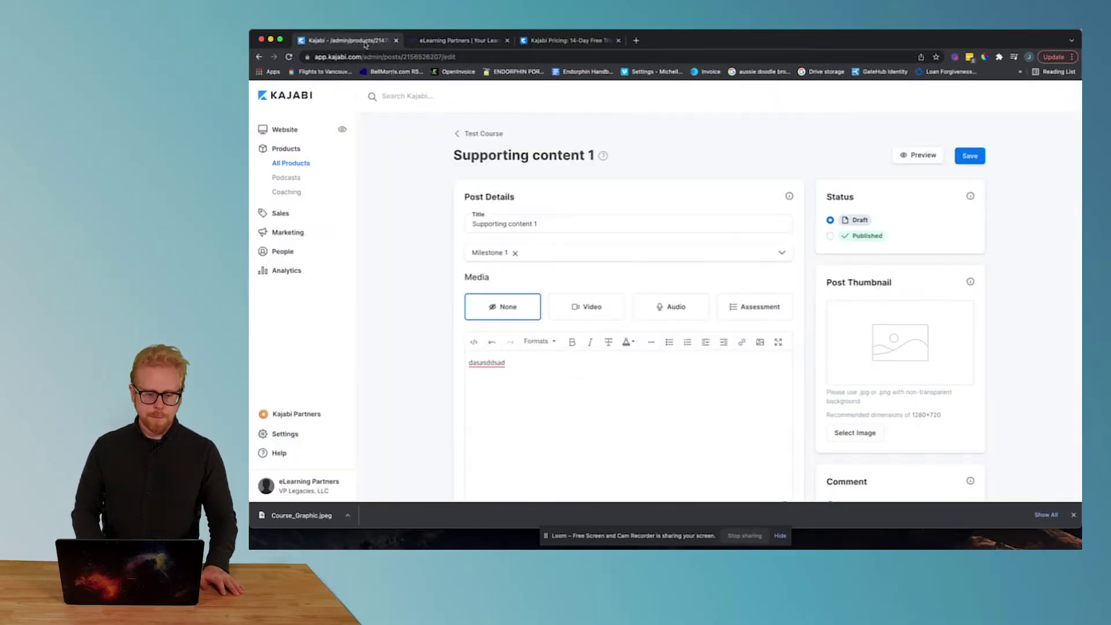
{"action": "left_click", "coordinate": [467, 133]}
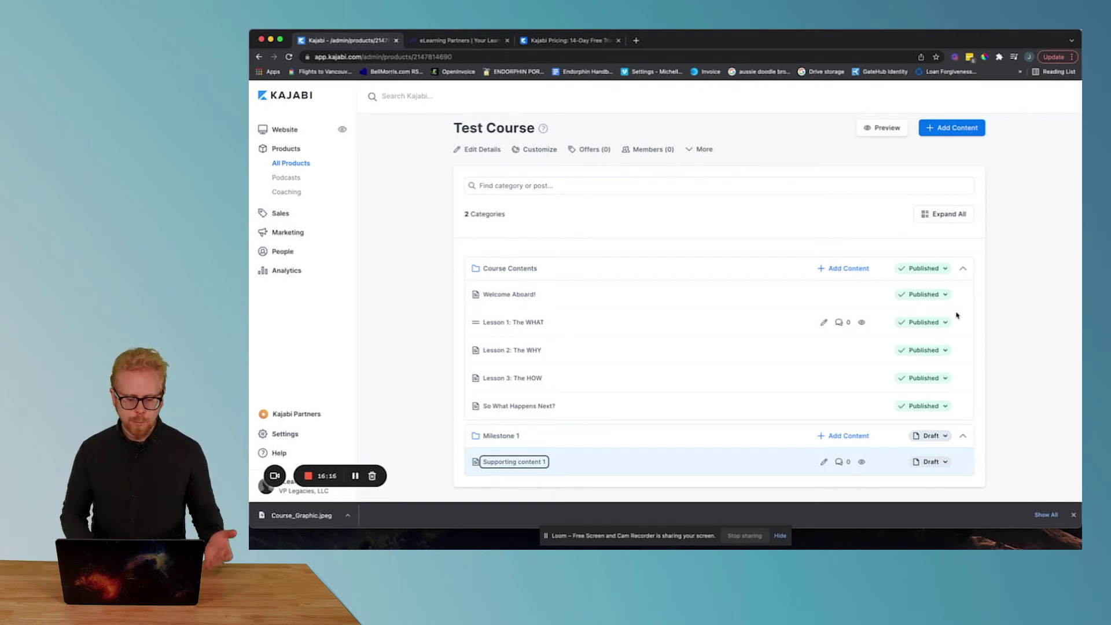
{"action": "left_click", "coordinate": [952, 127]}
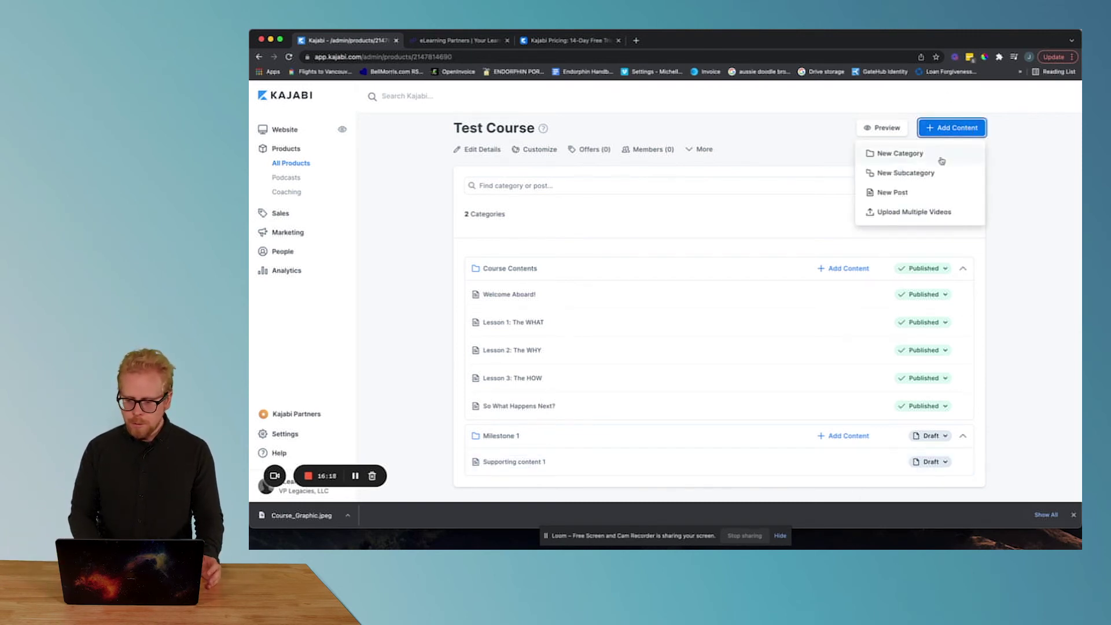
Create a subcategory titled 'Sub-Milestone 1' with Milestone 1 as its top-level category
{"action": "left_click", "coordinate": [924, 174]}
{"action": "left_click", "coordinate": [589, 172]}
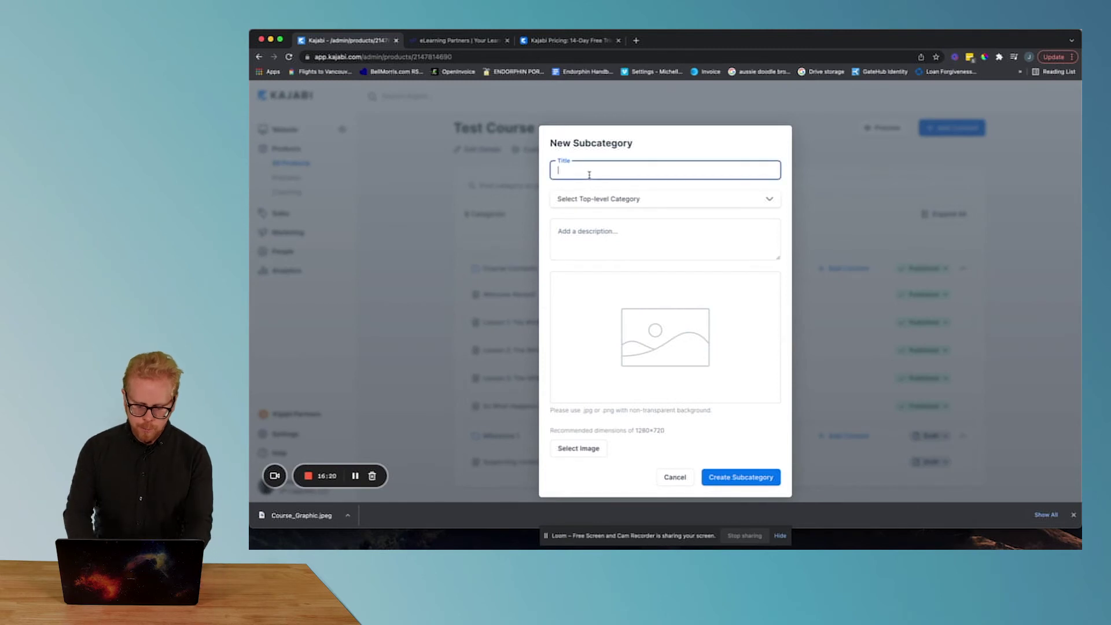
{"action": "type", "text": "Milesto"}
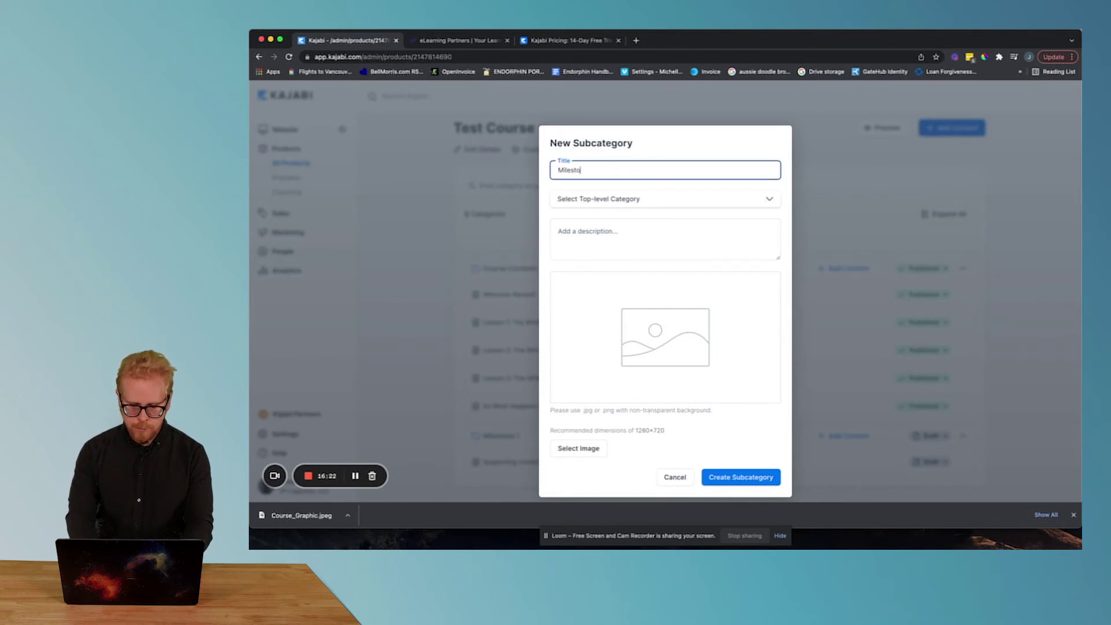
{"action": "key", "text": "BackSpace"}
{"action": "key", "text": "BackSpace"}
{"action": "key", "text": "BackSpace"}
{"action": "key", "text": "BackSpace"}
{"action": "key", "text": "BackSpace"}
{"action": "key", "text": "BackSpace"}
{"action": "key", "text": "BackSpace"}
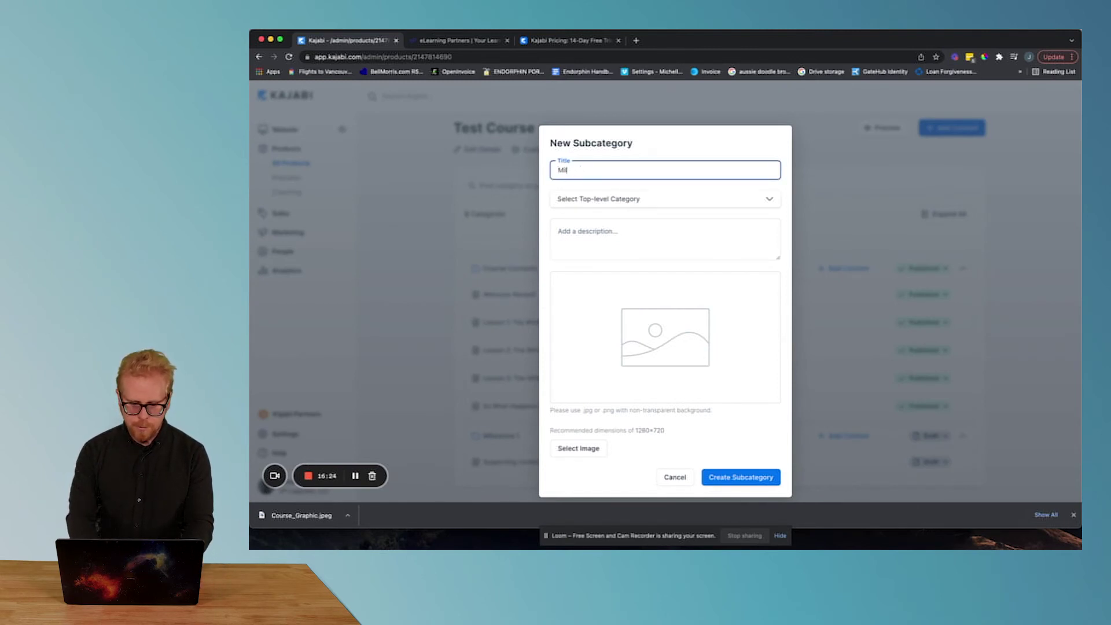
{"action": "type", "text": "Sub-"}
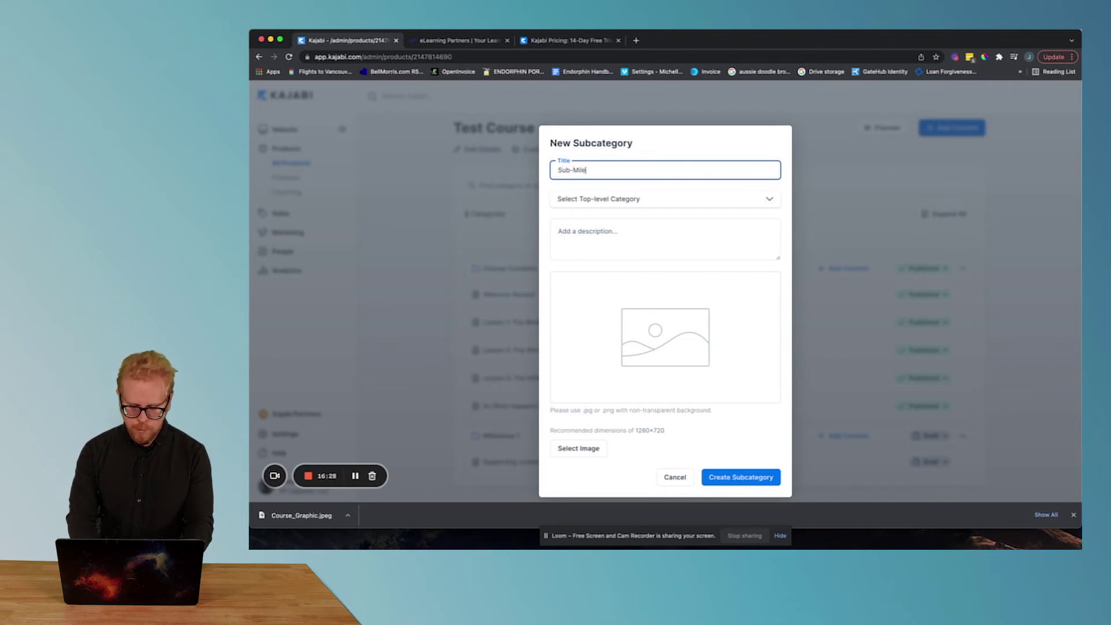
{"action": "left_click", "coordinate": [608, 200]}
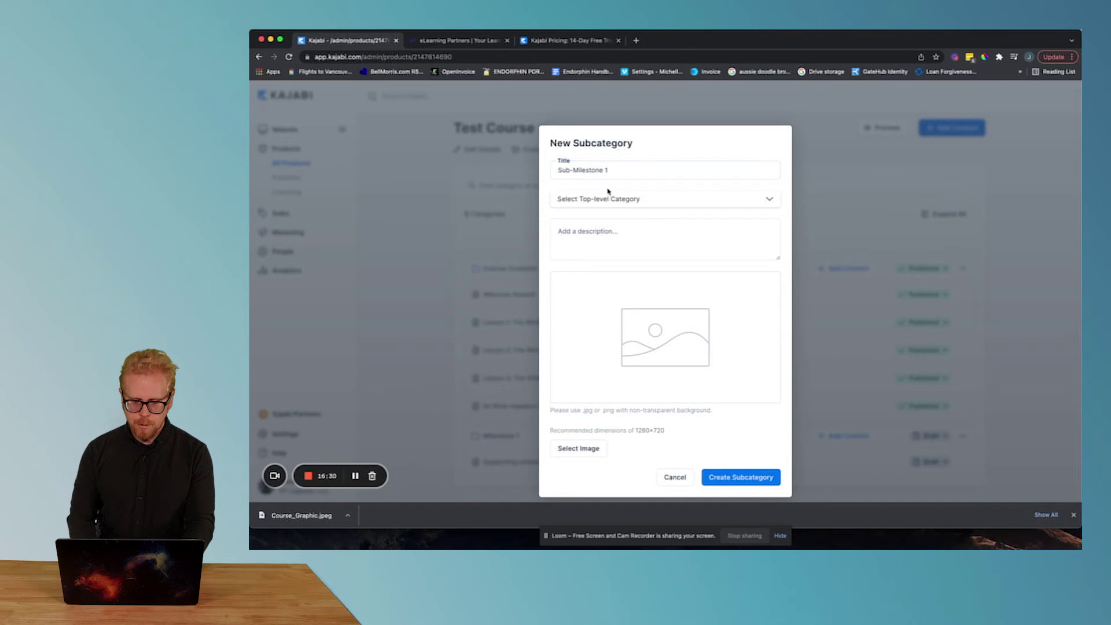
{"action": "left_click", "coordinate": [587, 263]}
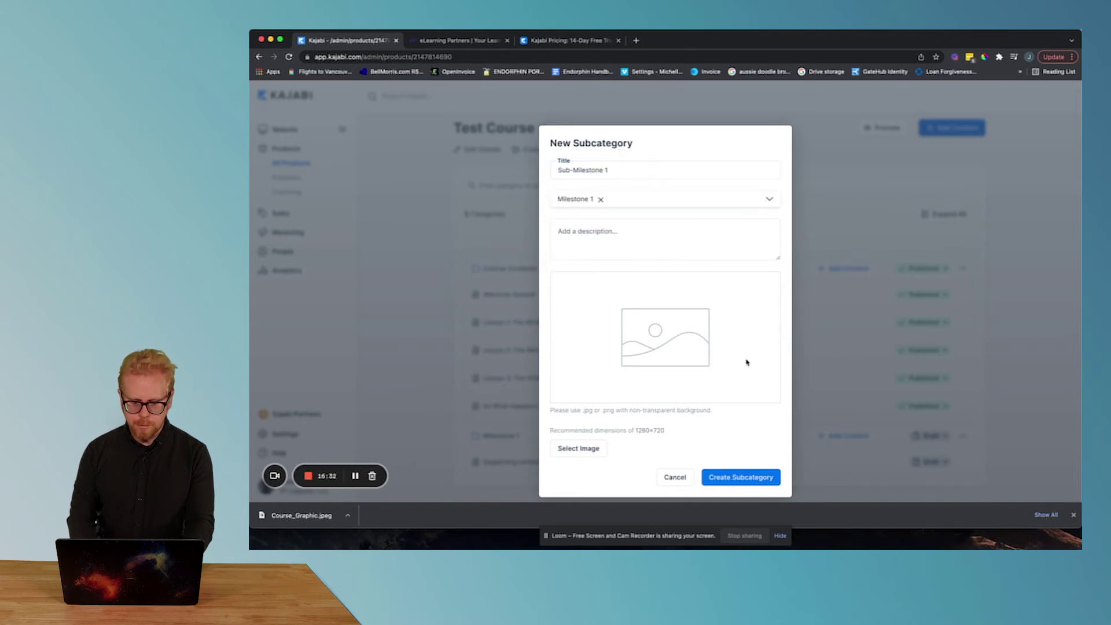
{"action": "left_click", "coordinate": [753, 478]}
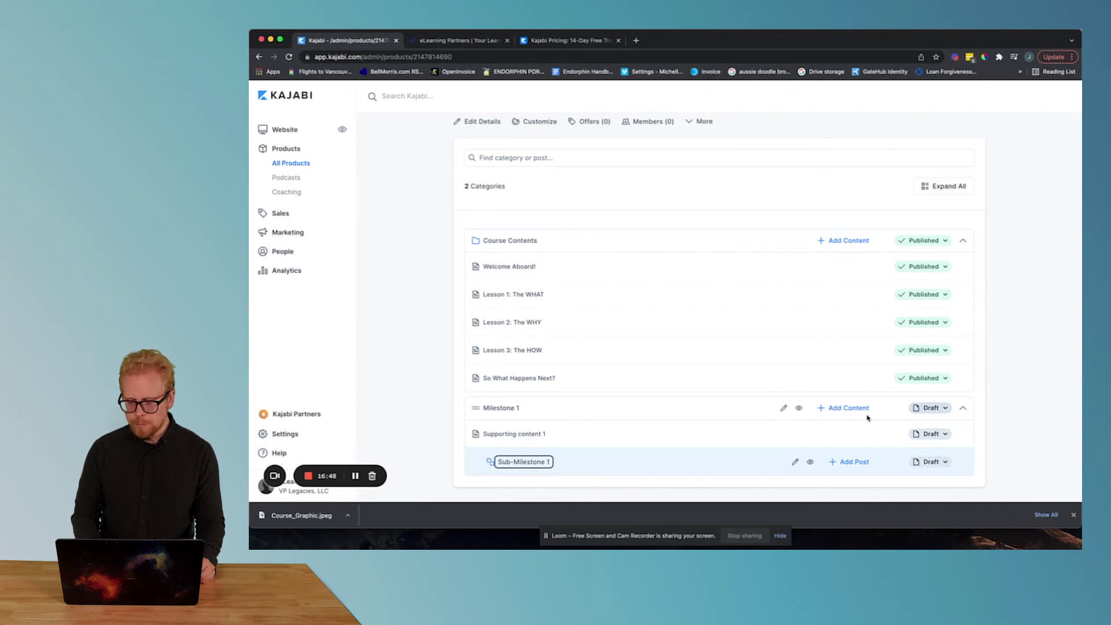
Delete the Milestone 1 category from its Draft status menu, leaving only Course Contents
{"action": "left_click", "coordinate": [945, 408]}
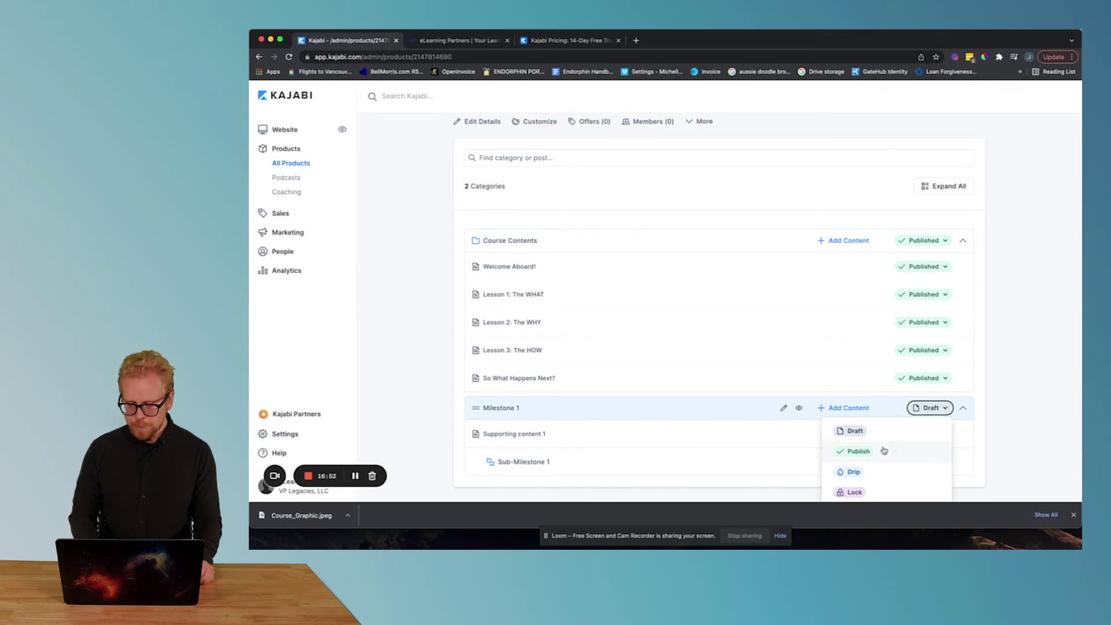
{"action": "scroll", "coordinate": [874, 453], "scroll_direction": "down", "scroll_amount": 1}
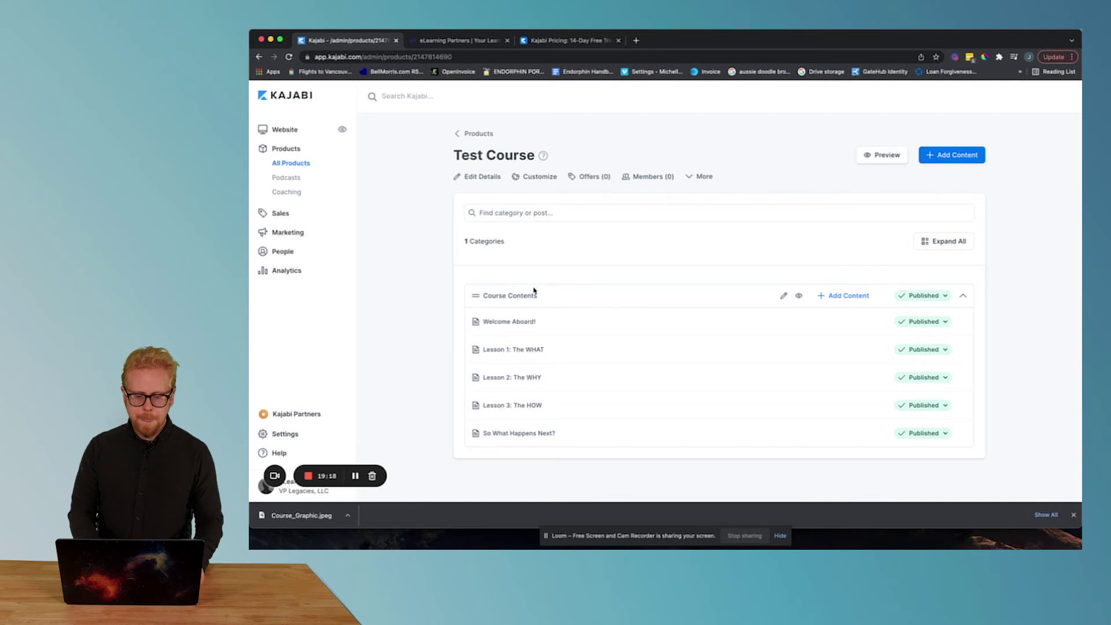
Change the Course Contents category title to 'Test Mini-Course 1' and save it
{"action": "left_click", "coordinate": [528, 297]}
{"action": "triple_click", "coordinate": [626, 175]}
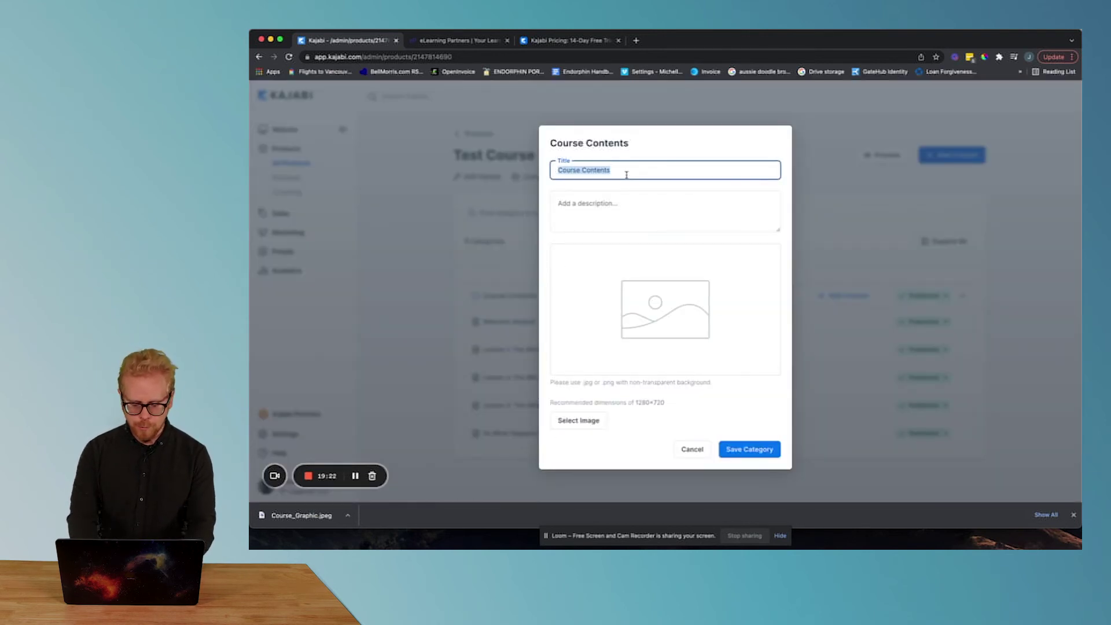
{"action": "type", "text": "Test Mini-Course 1"}
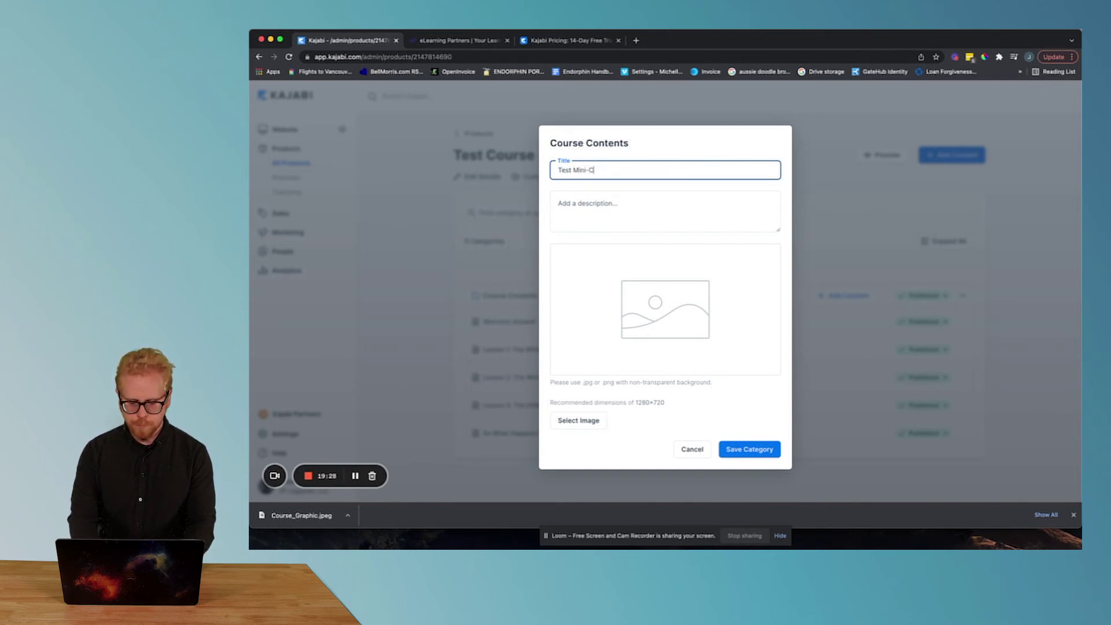
{"action": "left_click", "coordinate": [755, 450]}
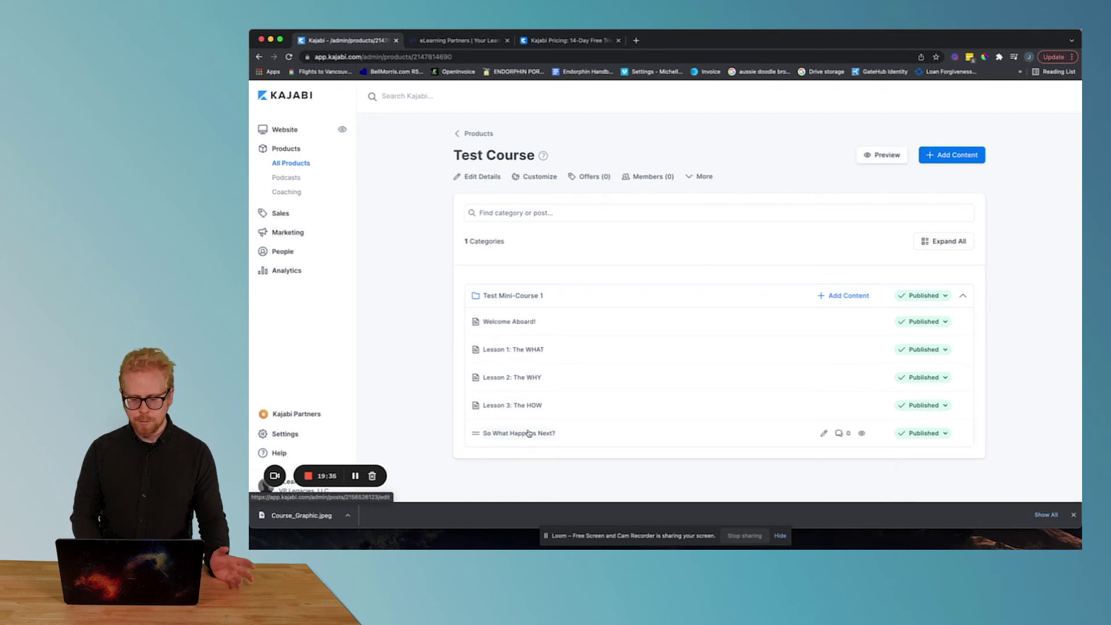
{"action": "left_click", "coordinate": [513, 323]}
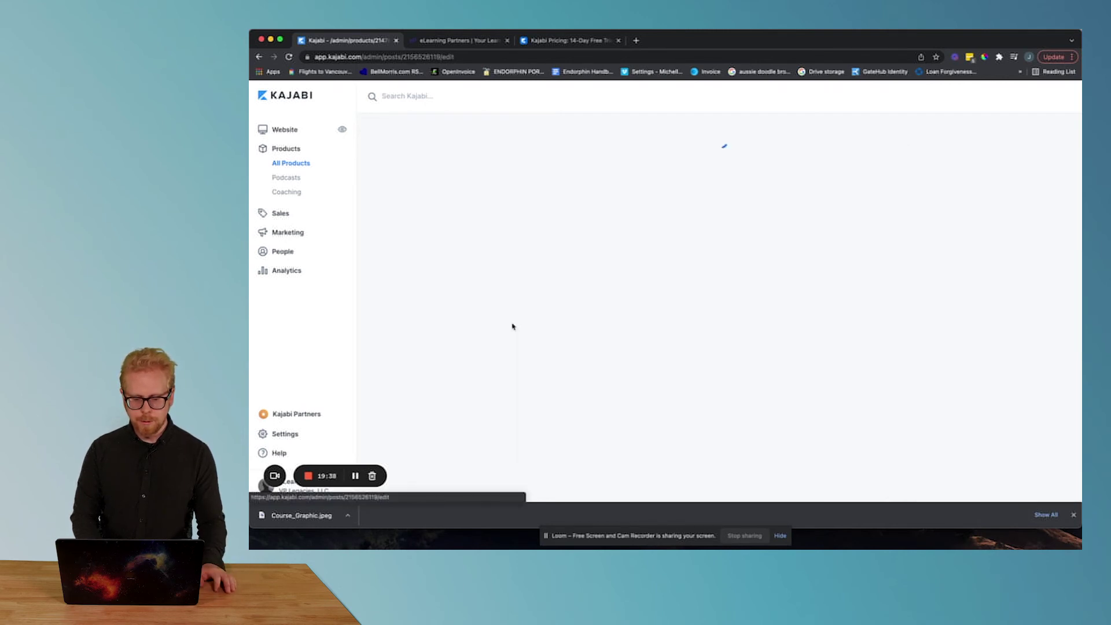
{"action": "scroll", "coordinate": [531, 291], "scroll_direction": "down", "scroll_amount": 5}
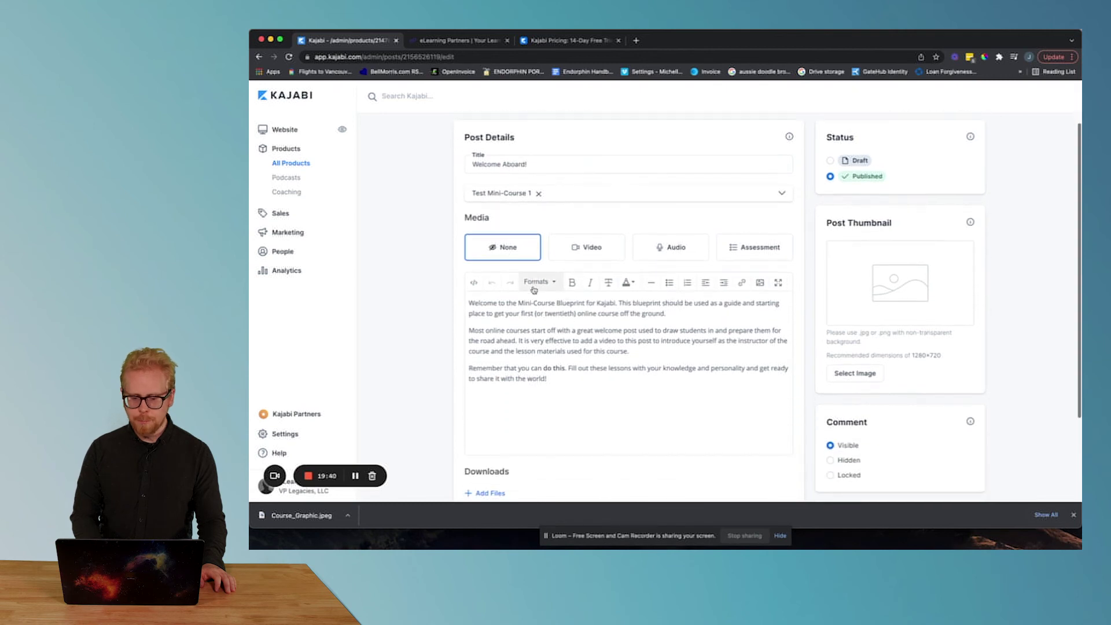
{"action": "scroll", "coordinate": [578, 327], "scroll_direction": "up", "scroll_amount": 5}
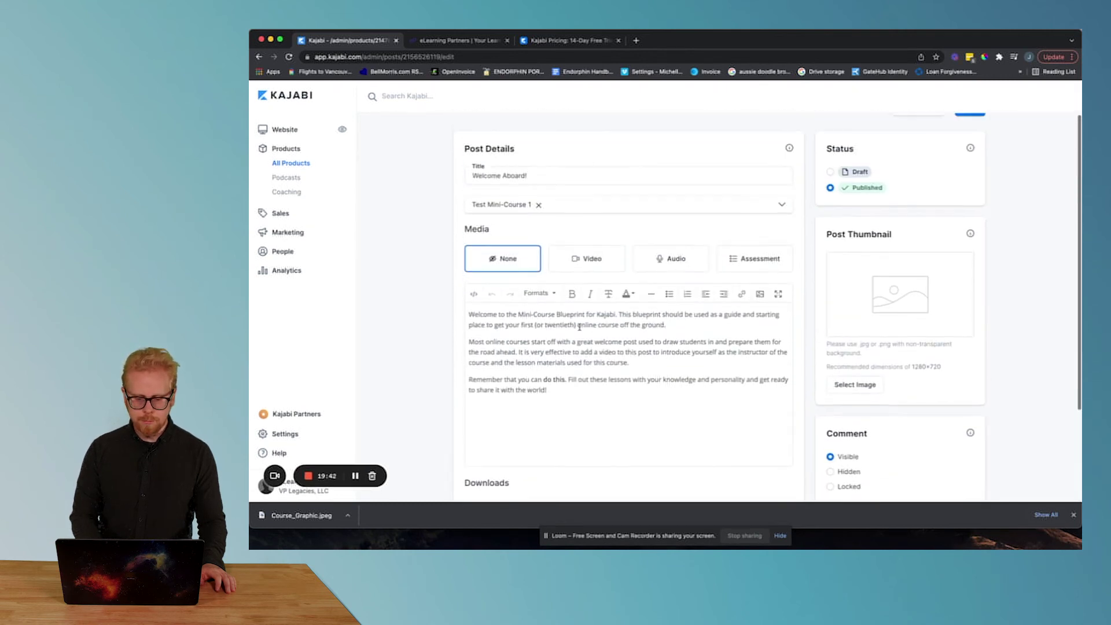
{"action": "scroll", "coordinate": [627, 241], "scroll_direction": "up", "scroll_amount": 2}
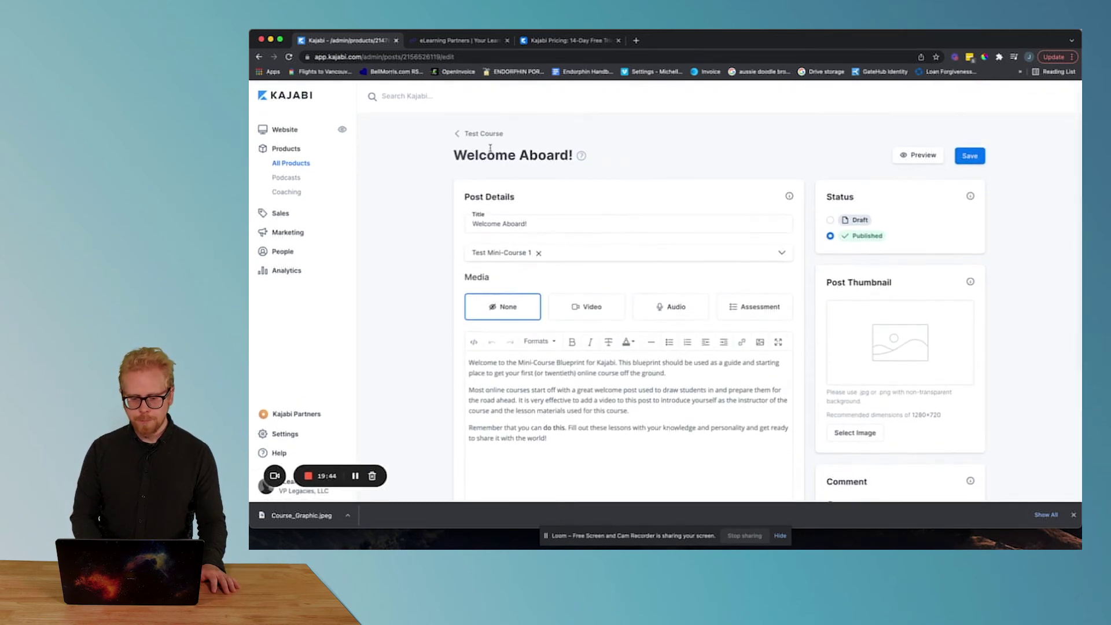
{"action": "left_click", "coordinate": [485, 140]}
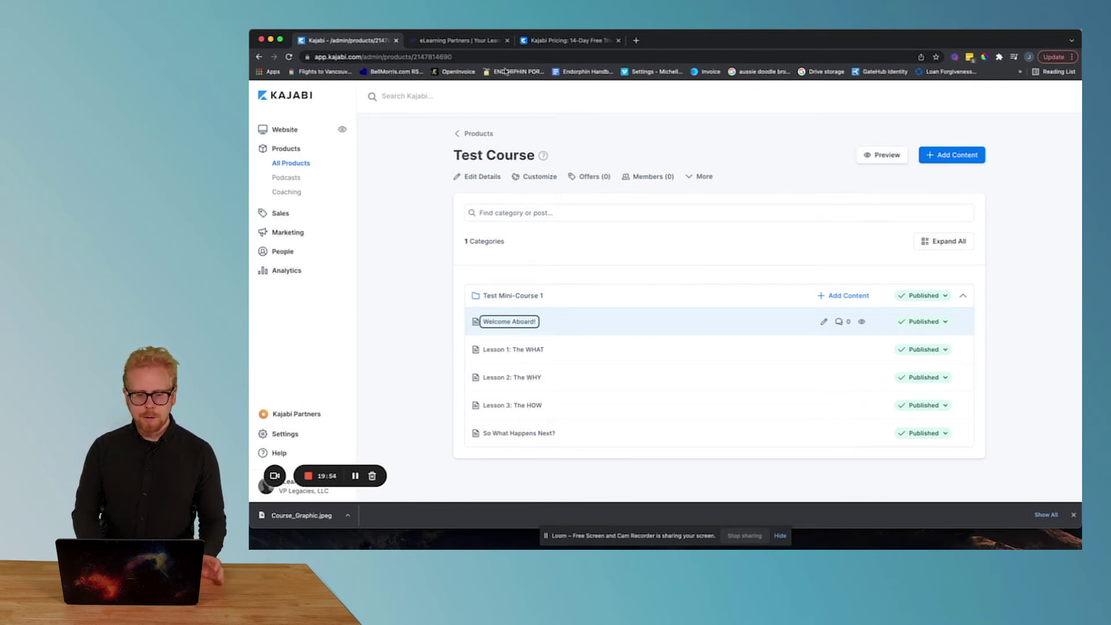
Leave the live course site, return to the Test Course admin page, and start Customize
{"action": "left_click", "coordinate": [464, 47]}
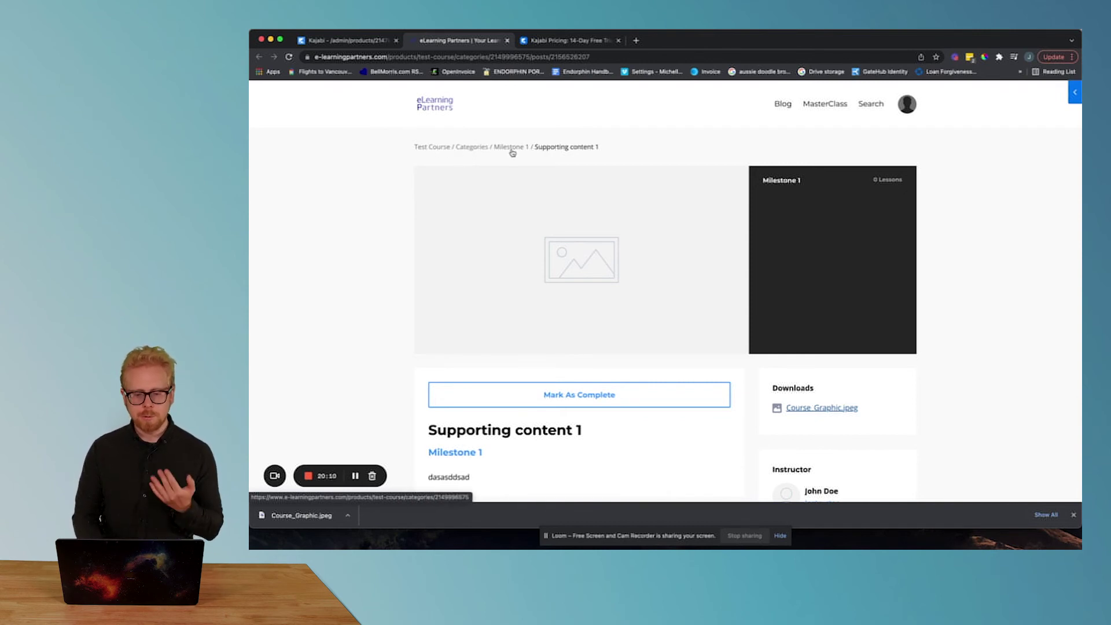
{"action": "left_click", "coordinate": [357, 38]}
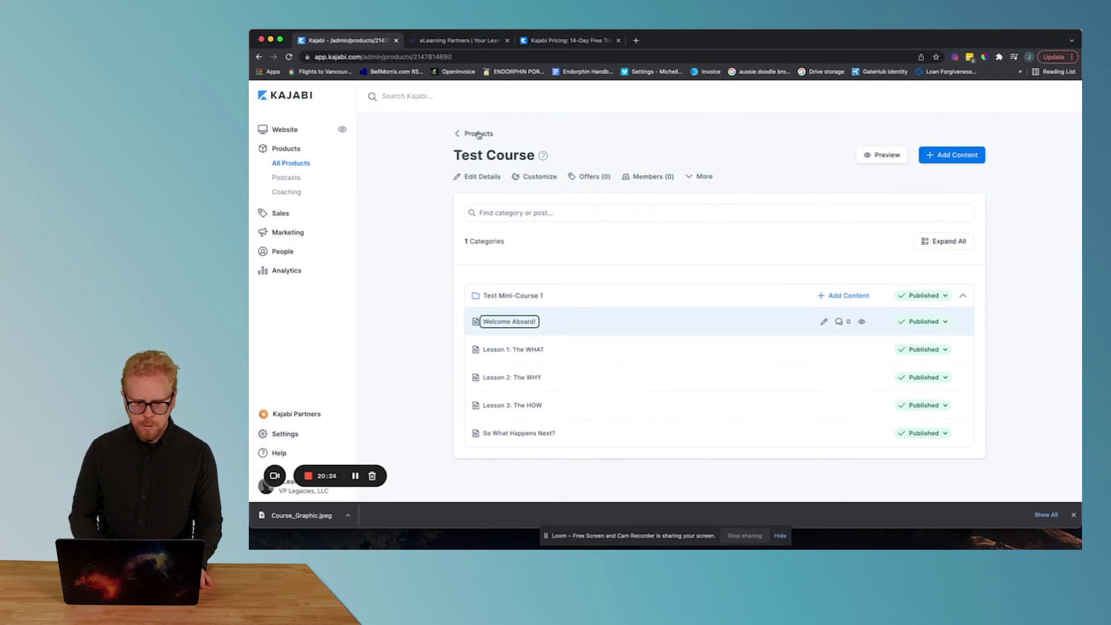
{"action": "left_click", "coordinate": [541, 177]}
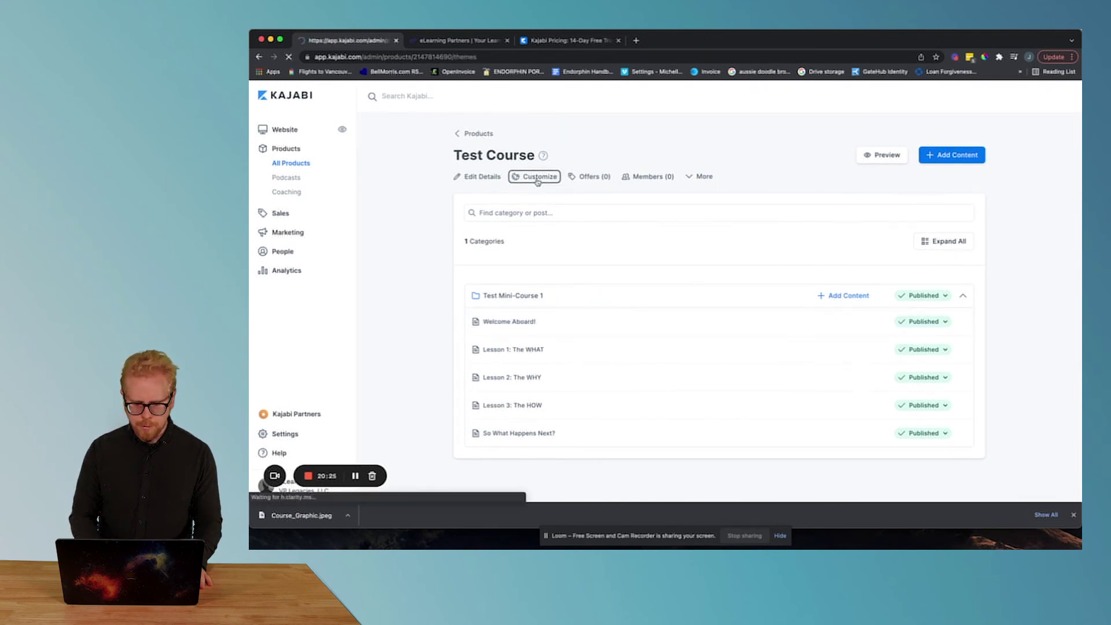
Choose the Online Course blueprint on the Create a Product page
{"action": "scroll", "coordinate": [538, 182], "scroll_direction": "down", "scroll_amount": 1}
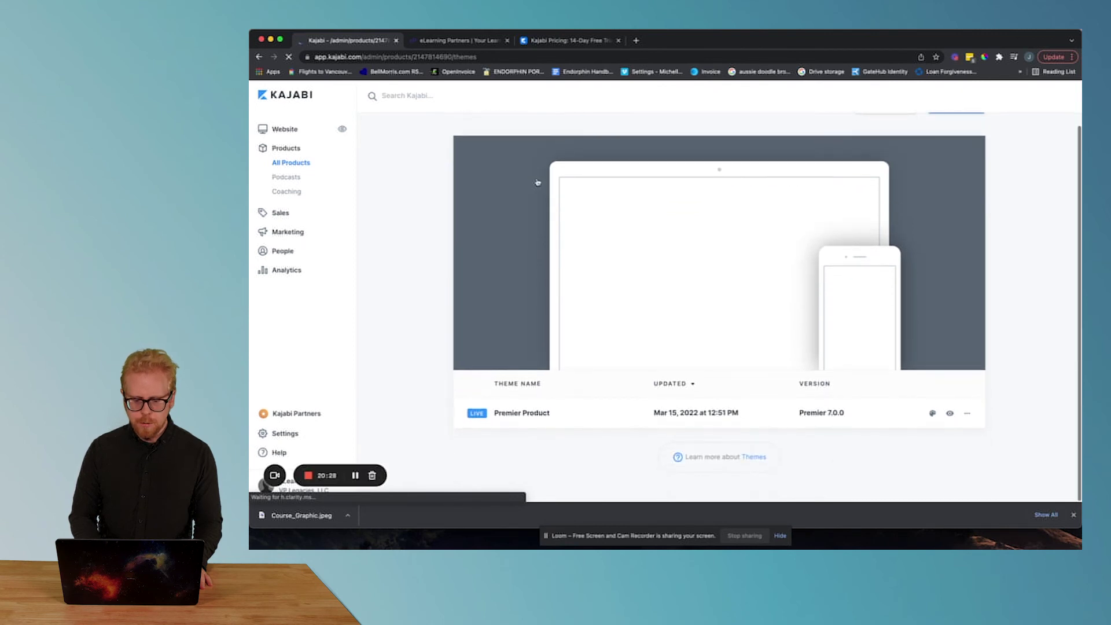
{"action": "mouse_move", "coordinate": [827, 325]}
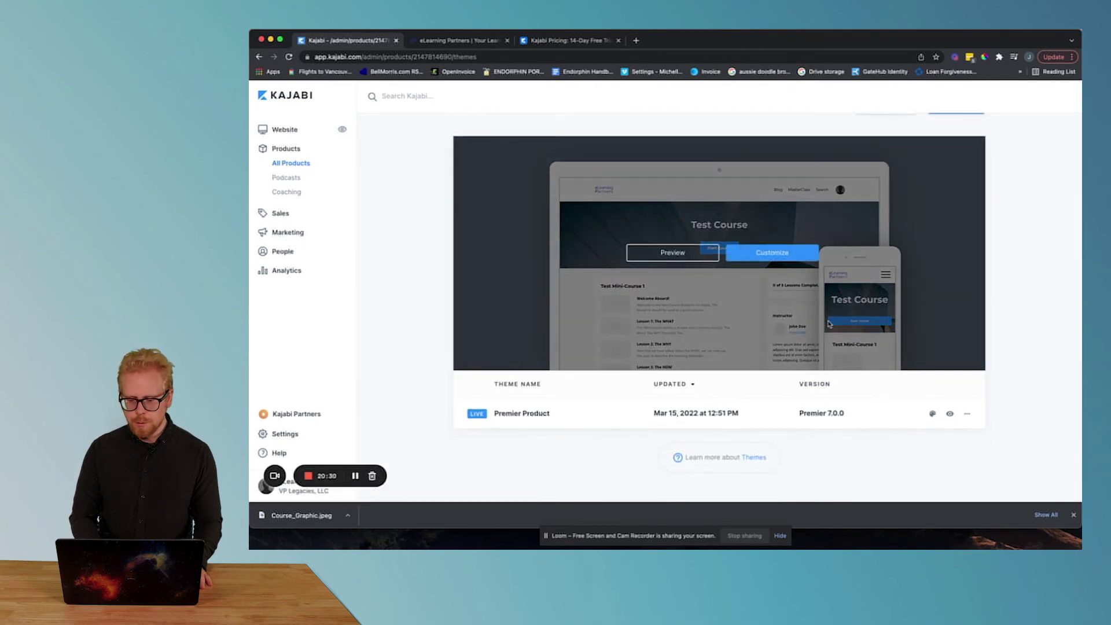
{"action": "scroll", "coordinate": [685, 161], "scroll_direction": "up", "scroll_amount": 1}
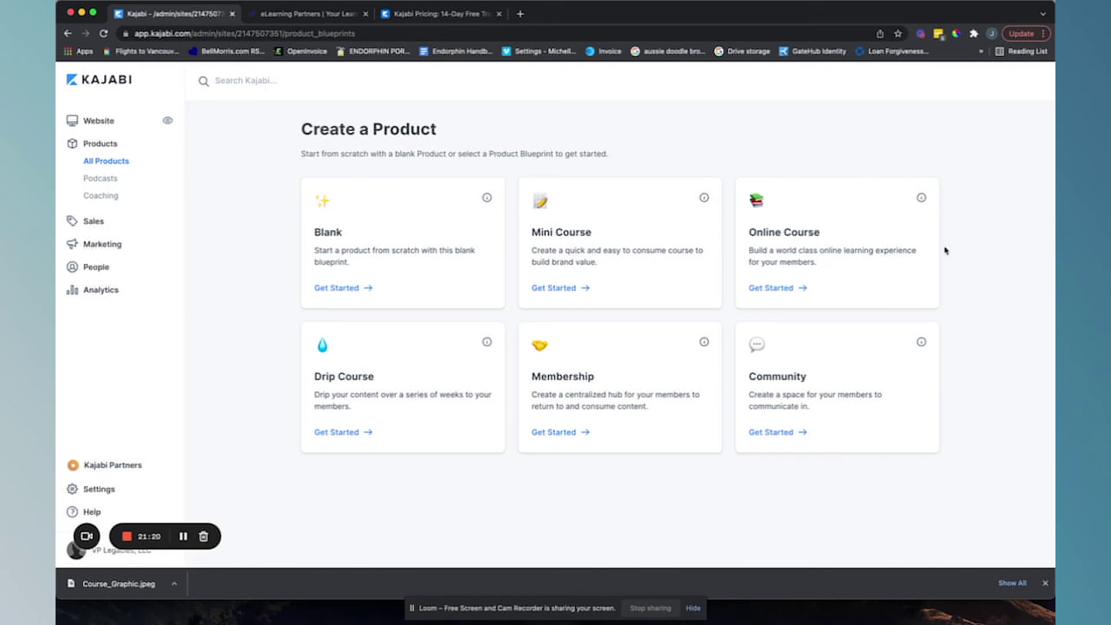
{"action": "left_click", "coordinate": [769, 288]}
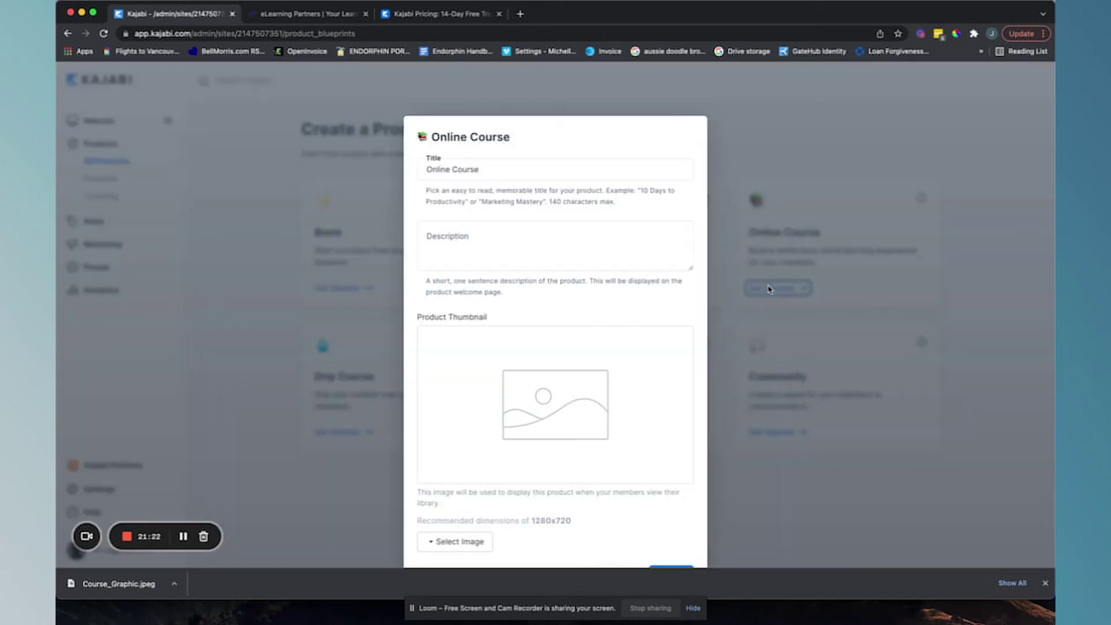
Retitle the Online Course product 'Test Course 2' and submit it
{"action": "triple_click", "coordinate": [486, 169]}
{"action": "type", "text": "Te"}
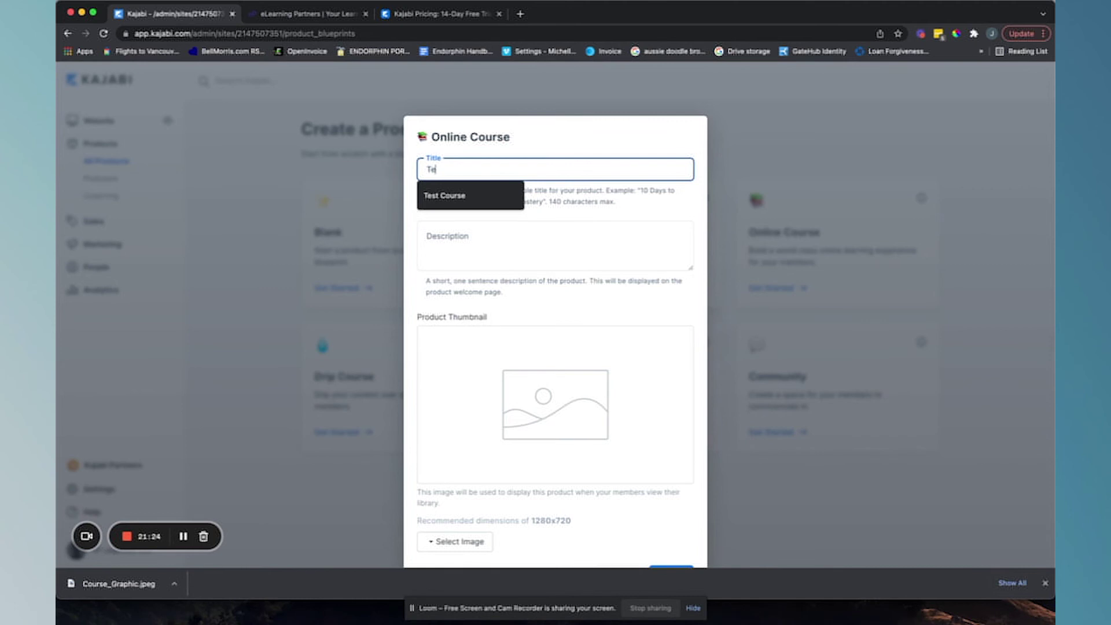
{"action": "type", "text": "st Course 2"}
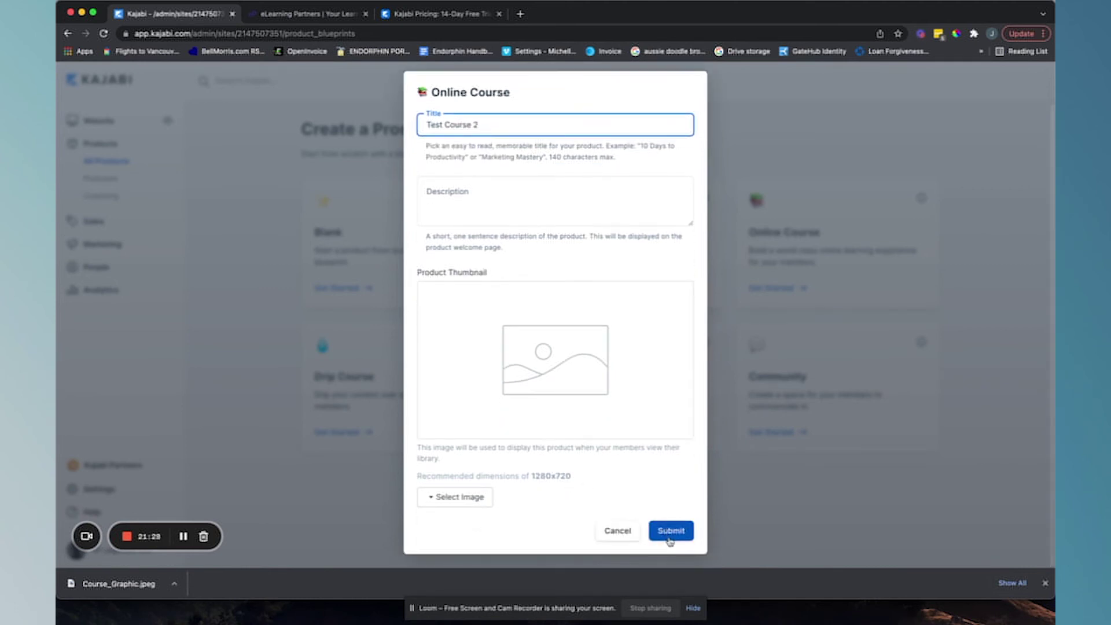
{"action": "left_click", "coordinate": [670, 540]}
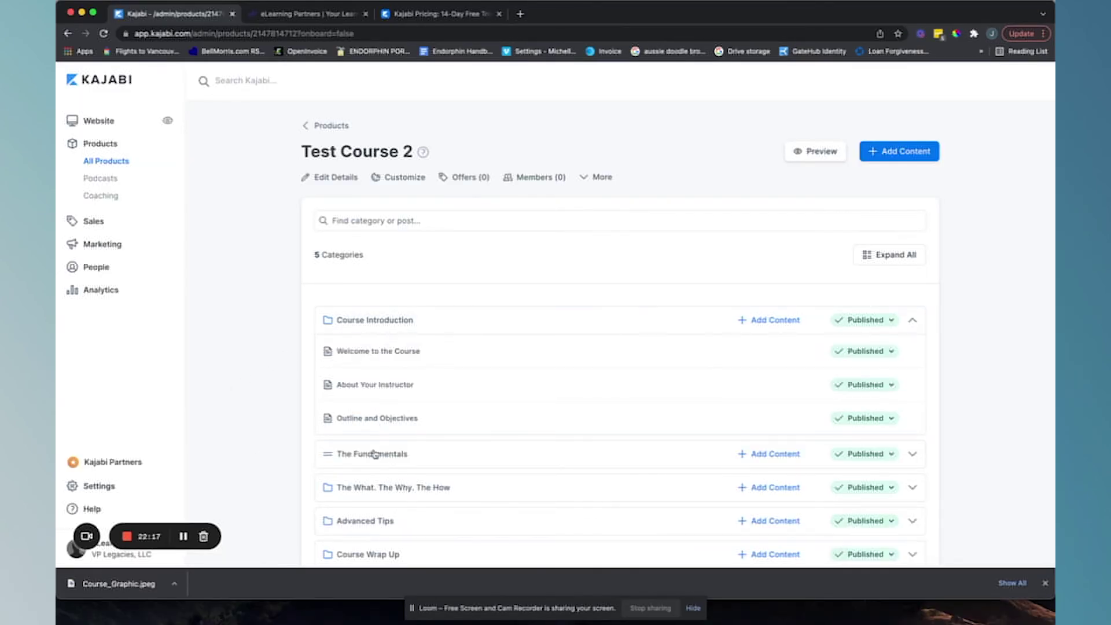
{"action": "scroll", "coordinate": [375, 461], "scroll_direction": "down", "scroll_amount": 1}
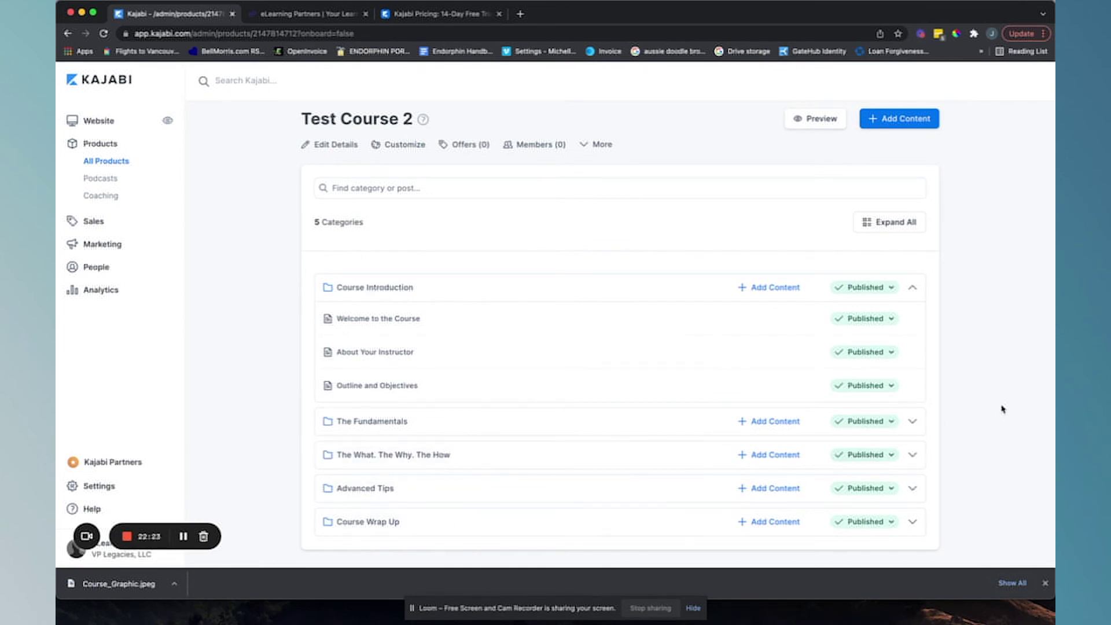
Expand The Fundamentals, The What. The Why. The How, Advanced Tips and Course Wrap Up, then go back
{"action": "left_click", "coordinate": [912, 421]}
{"action": "scroll", "coordinate": [914, 424], "scroll_direction": "down", "scroll_amount": 1}
{"action": "scroll", "coordinate": [915, 432], "scroll_direction": "down", "scroll_amount": 2}
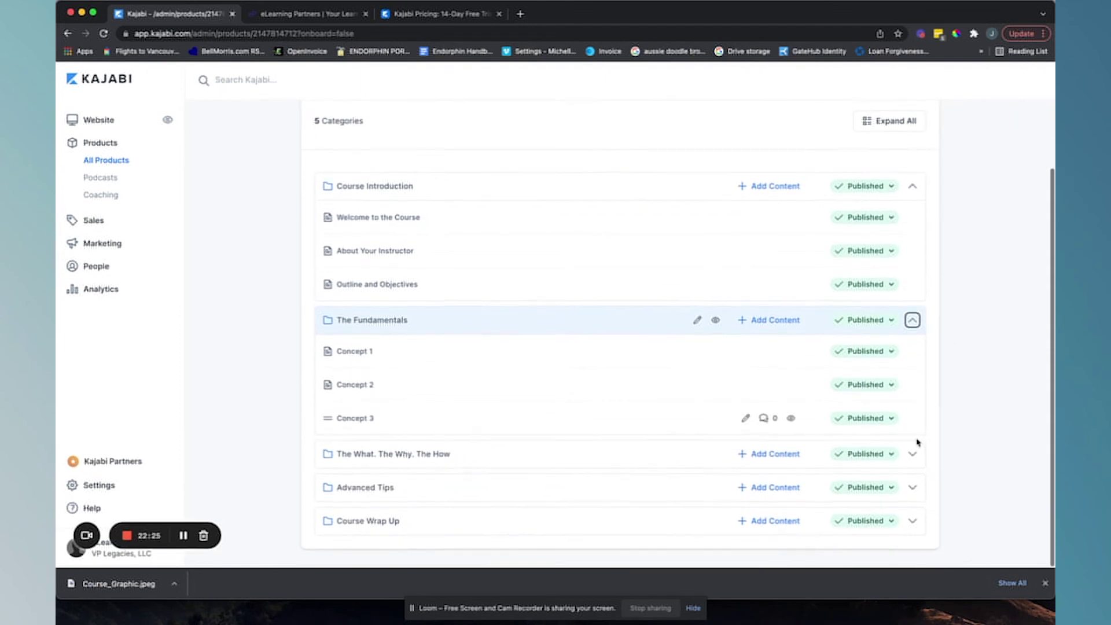
{"action": "left_click", "coordinate": [913, 454]}
{"action": "scroll", "coordinate": [916, 457], "scroll_direction": "down", "scroll_amount": 3}
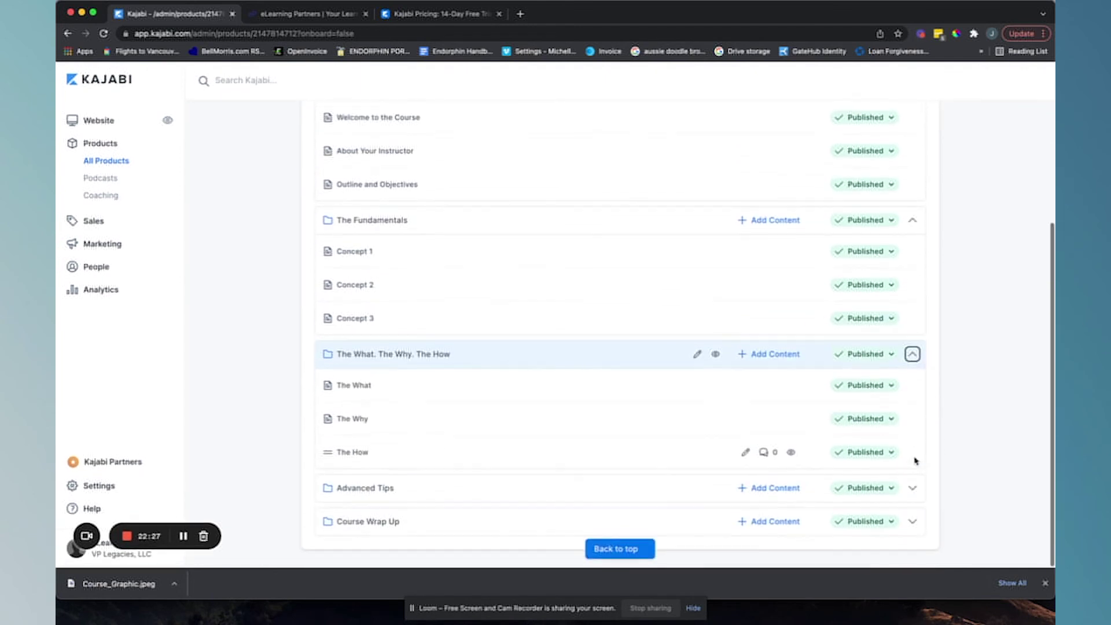
{"action": "left_click", "coordinate": [913, 483]}
{"action": "scroll", "coordinate": [916, 515], "scroll_direction": "down", "scroll_amount": 2}
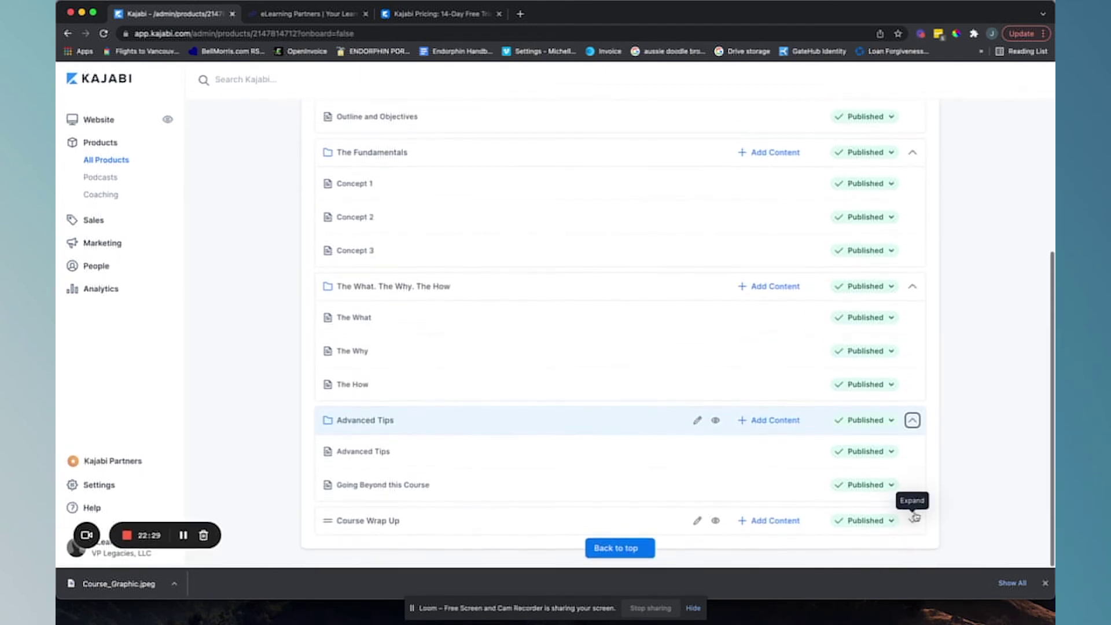
{"action": "left_click", "coordinate": [913, 520]}
{"action": "scroll", "coordinate": [914, 522], "scroll_direction": "down", "scroll_amount": 2}
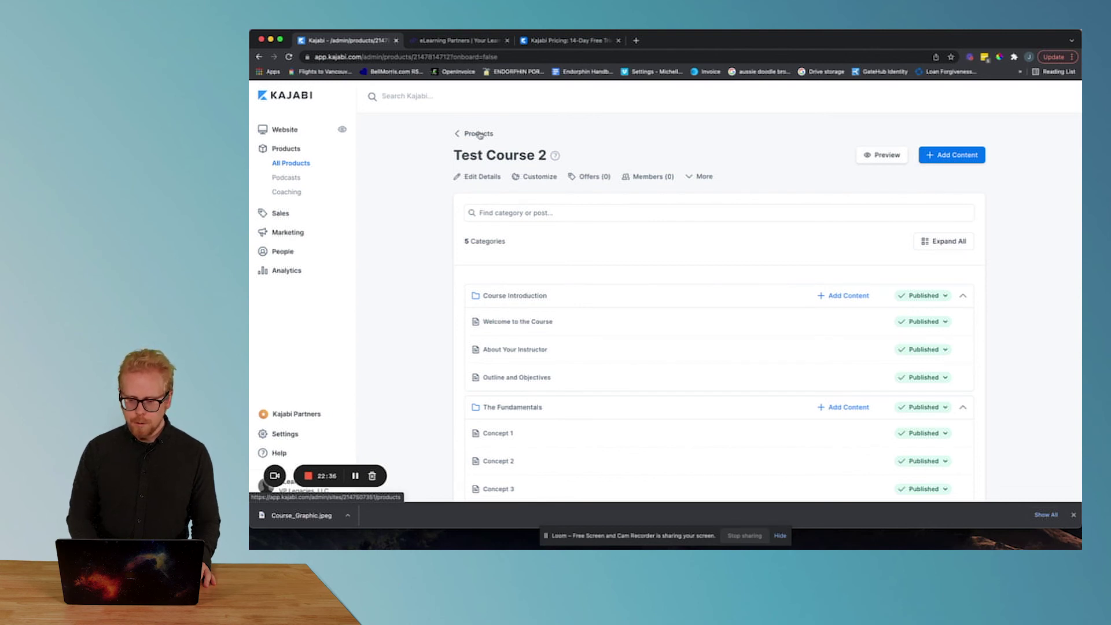
{"action": "left_click", "coordinate": [479, 135]}
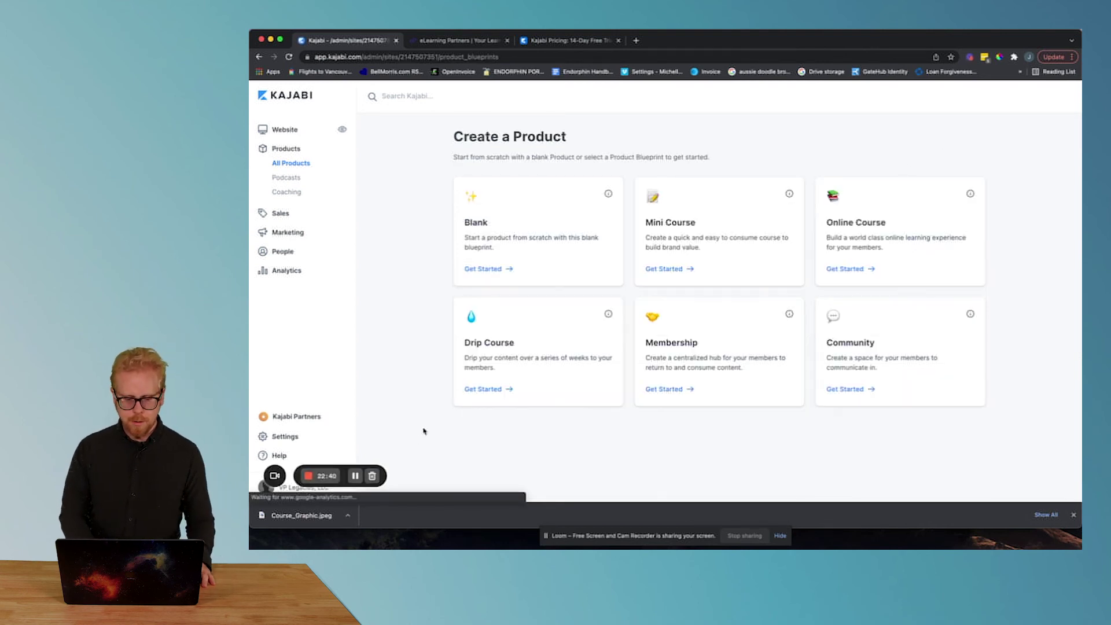
Create a product from the Blank blueprint titled 'Test Course 3'
{"action": "left_click", "coordinate": [497, 269]}
{"action": "left_click", "coordinate": [640, 165]}
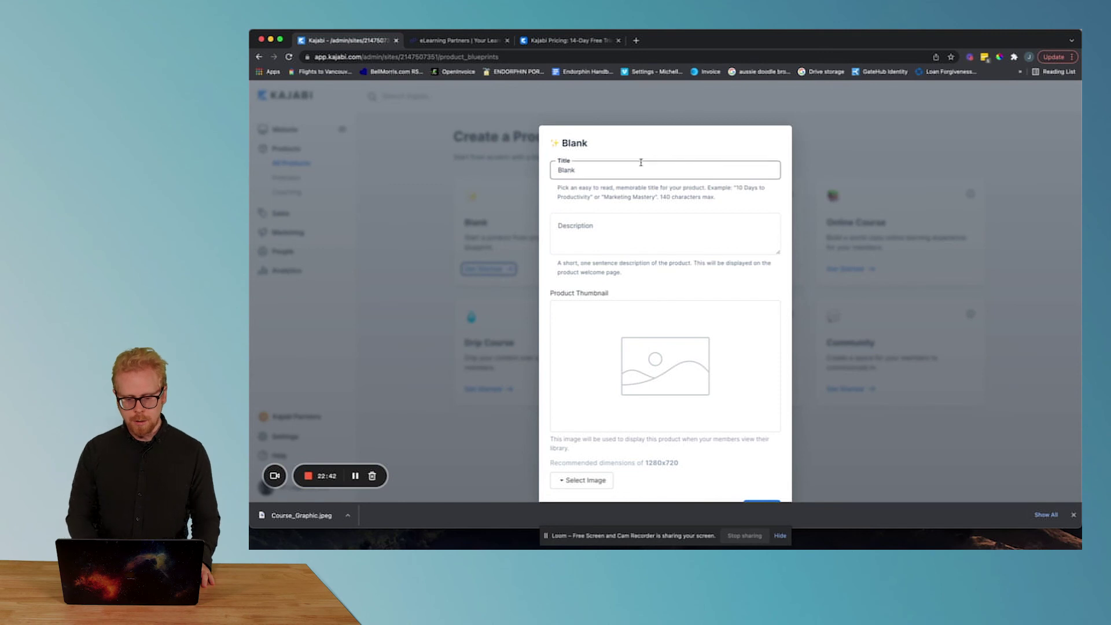
{"action": "double_click", "coordinate": [630, 170]}
{"action": "type", "text": "Tes"}
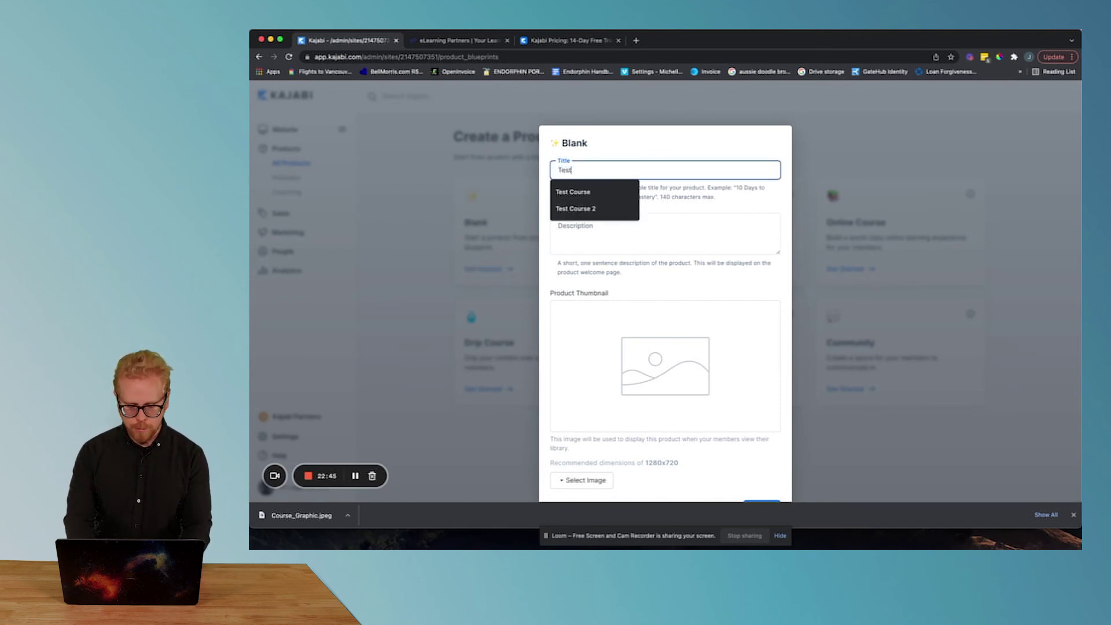
{"action": "type", "text": "t Course 3"}
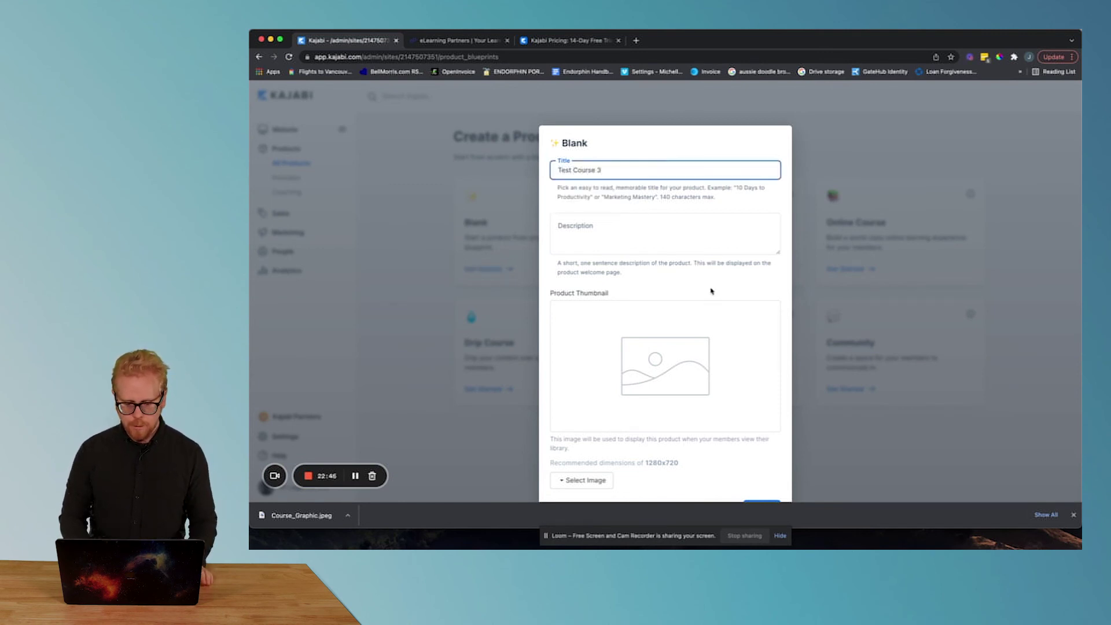
{"action": "left_click", "coordinate": [760, 472]}
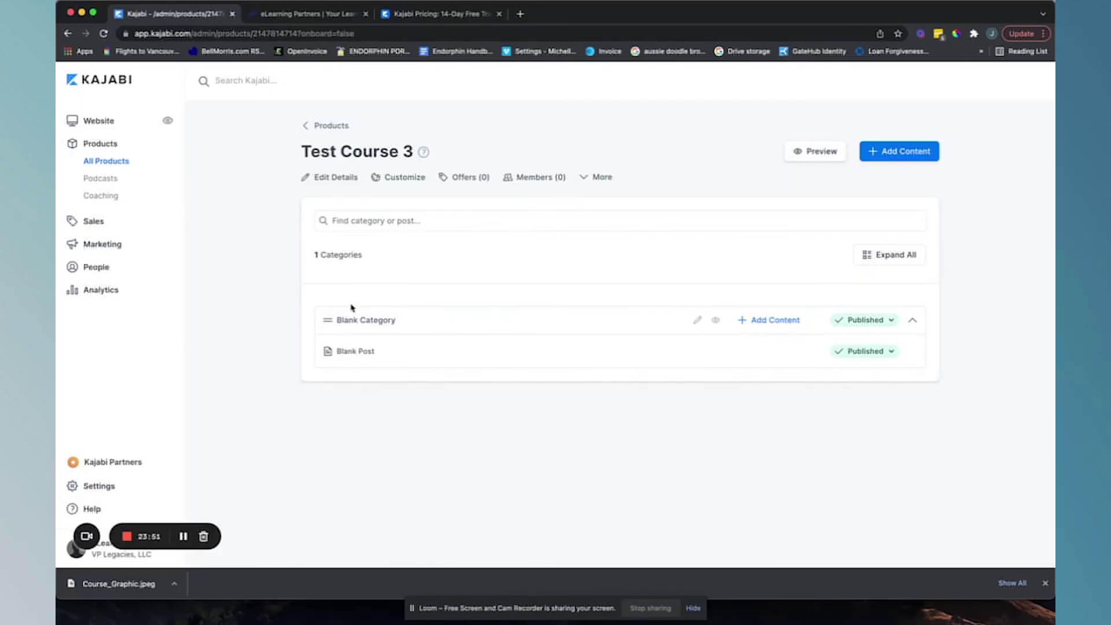
{"action": "left_click", "coordinate": [907, 160]}
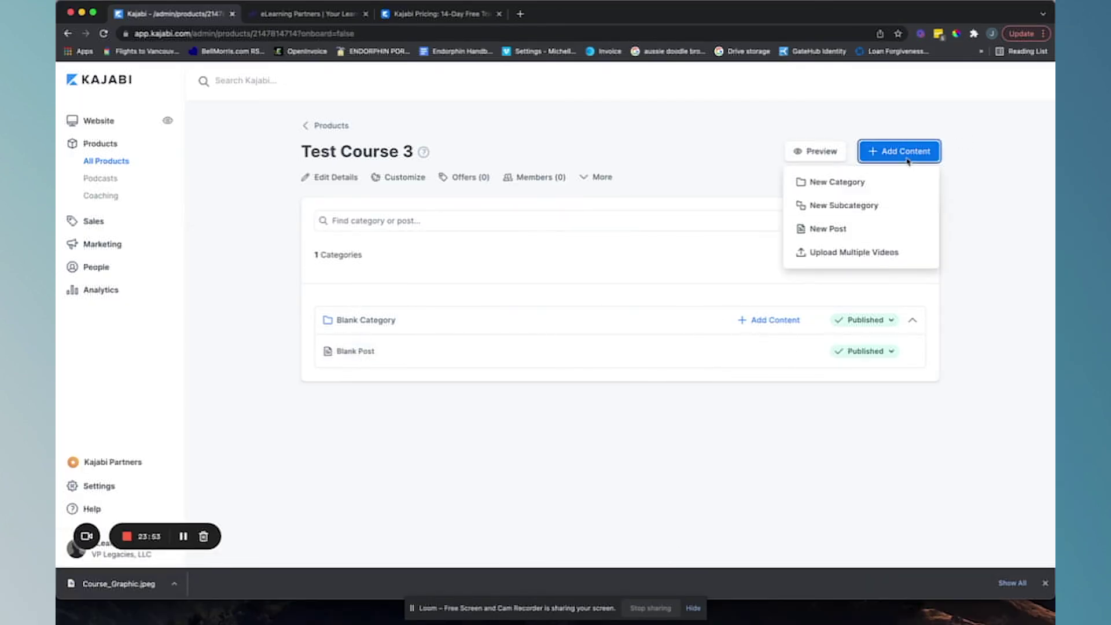
{"action": "left_click", "coordinate": [816, 252]}
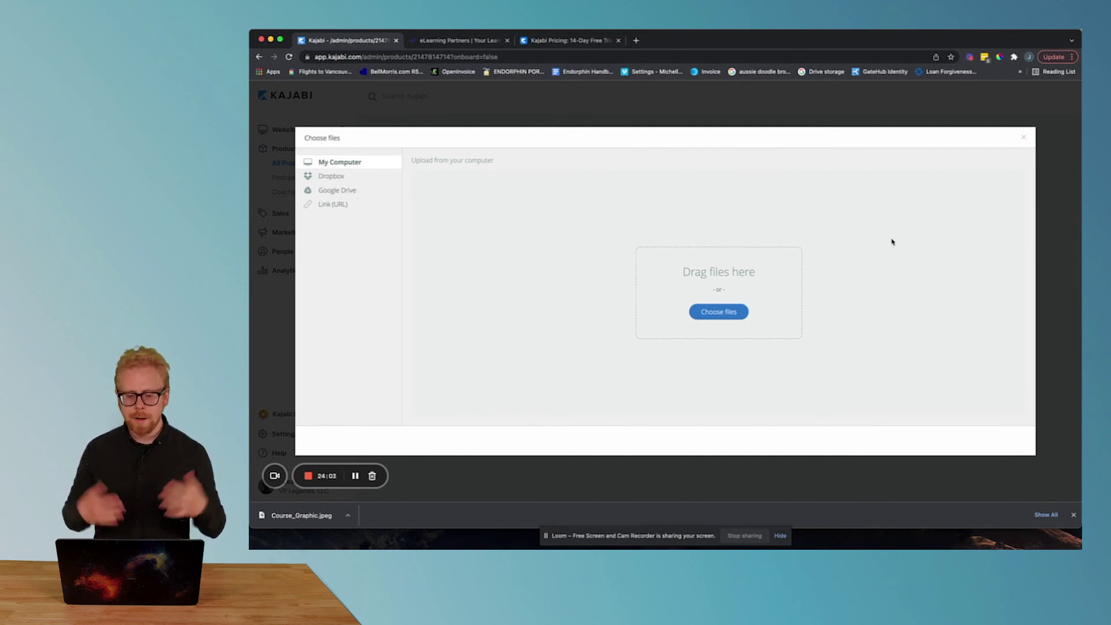
{"action": "left_click", "coordinate": [1027, 138]}
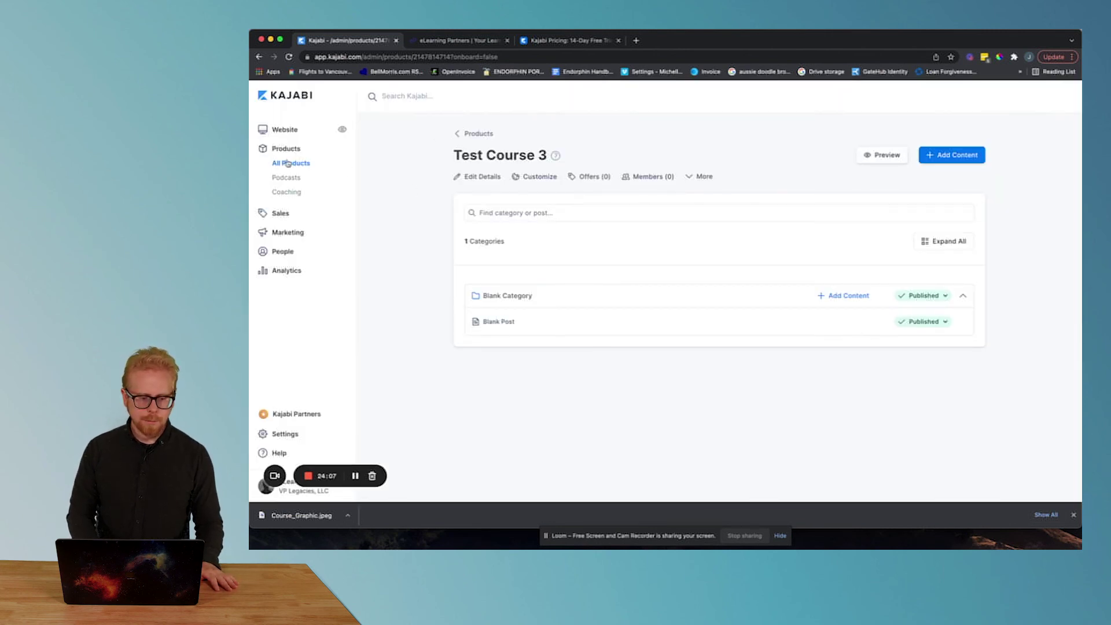